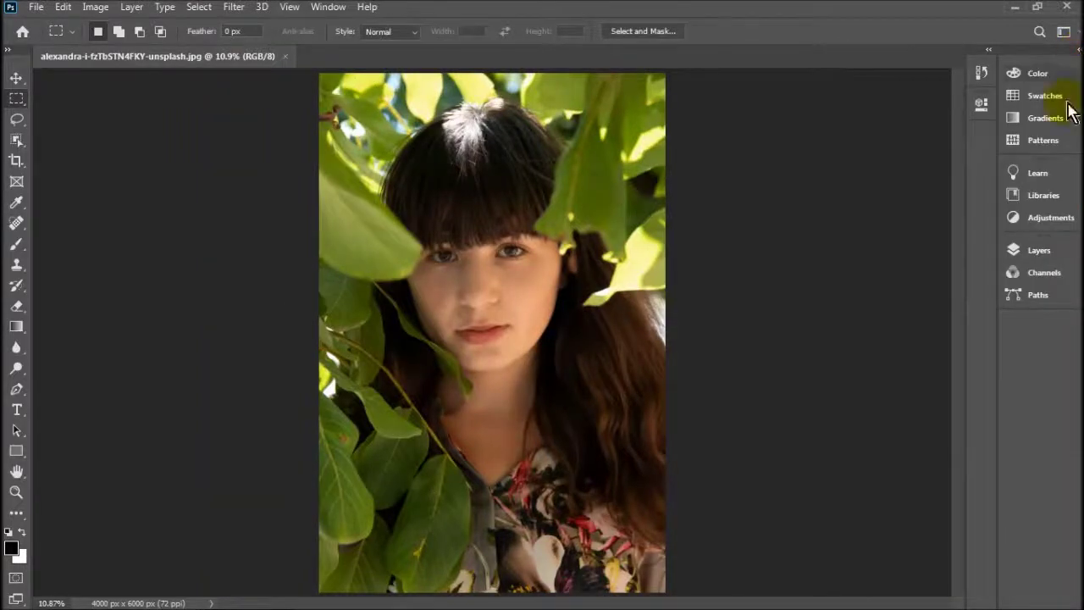
Open the Layers panel and make its layer list taller.
{"action": "left_click", "coordinate": [1049, 252]}
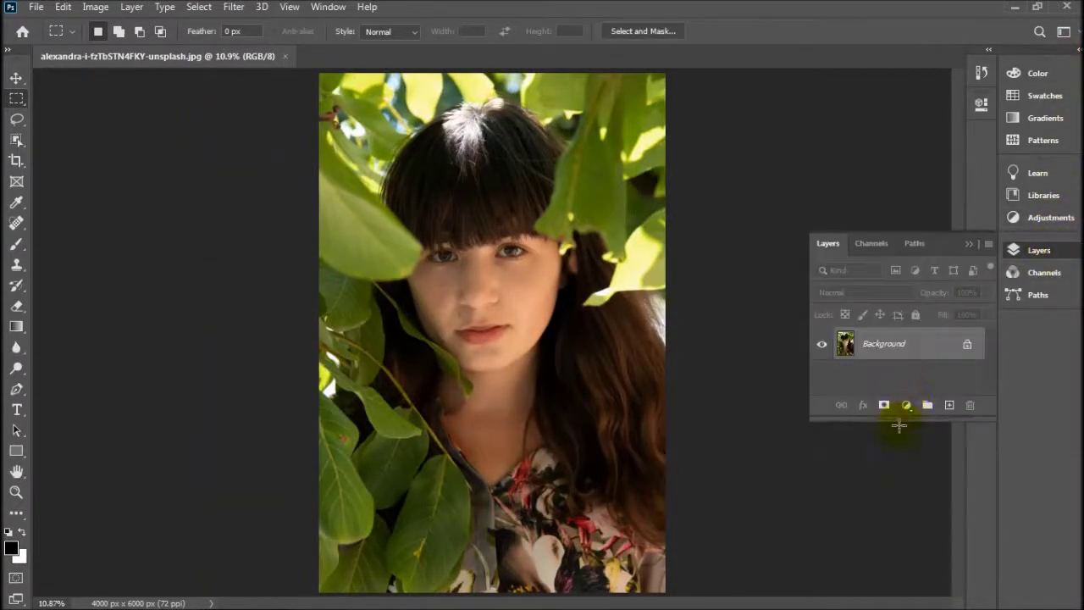
{"action": "left_click_drag", "start_coordinate": [896, 421], "coordinate": [897, 504]}
{"action": "key", "text": "z"}
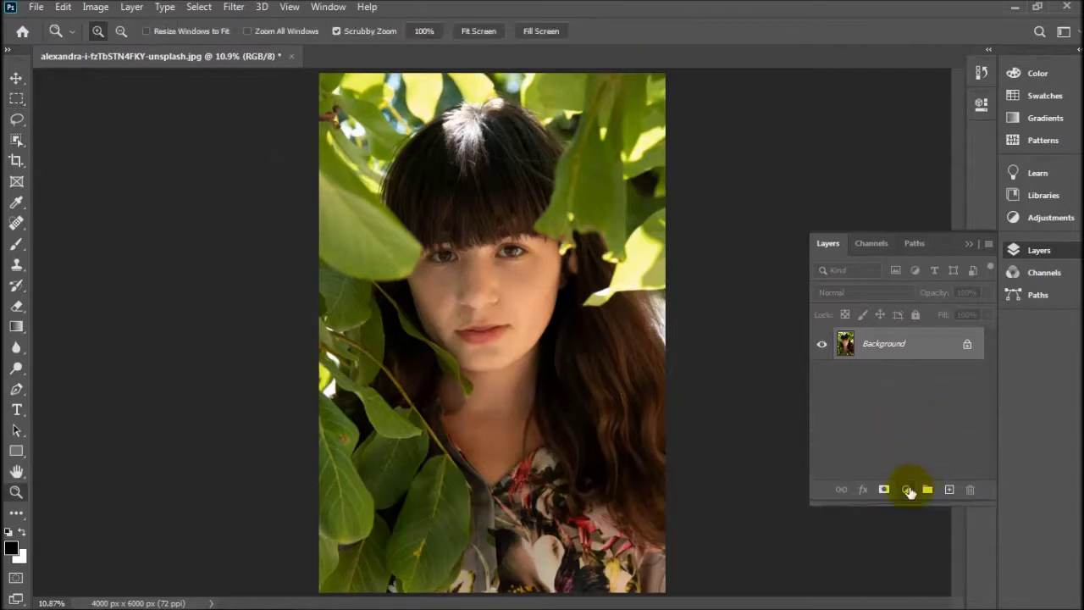
Add a black-to-white Gradient Map adjustment layer, turning the portrait grayscale.
{"action": "left_click", "coordinate": [906, 491]}
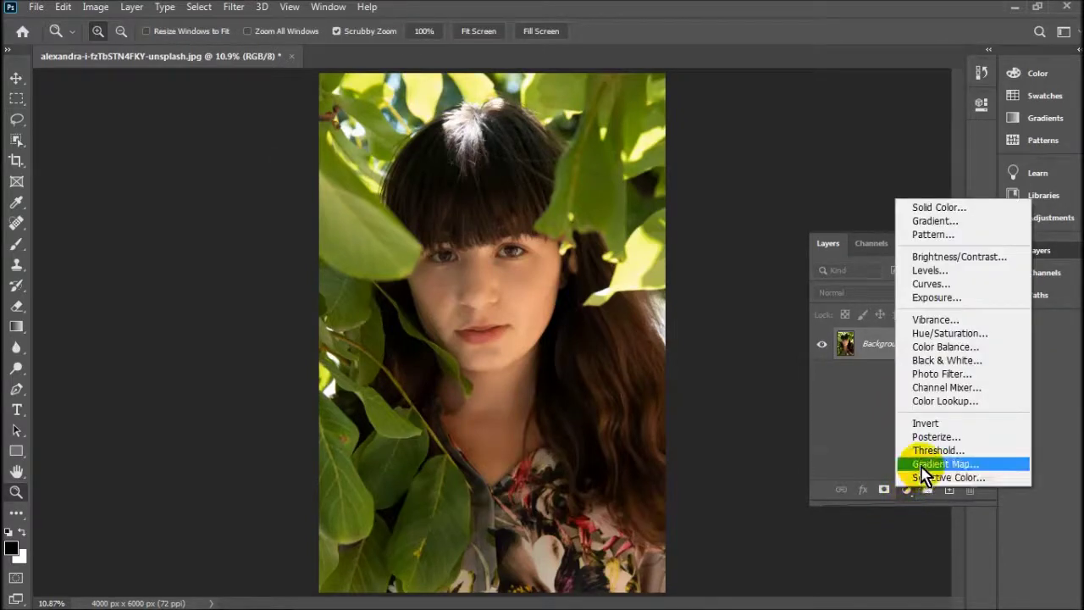
{"action": "left_click", "coordinate": [921, 468]}
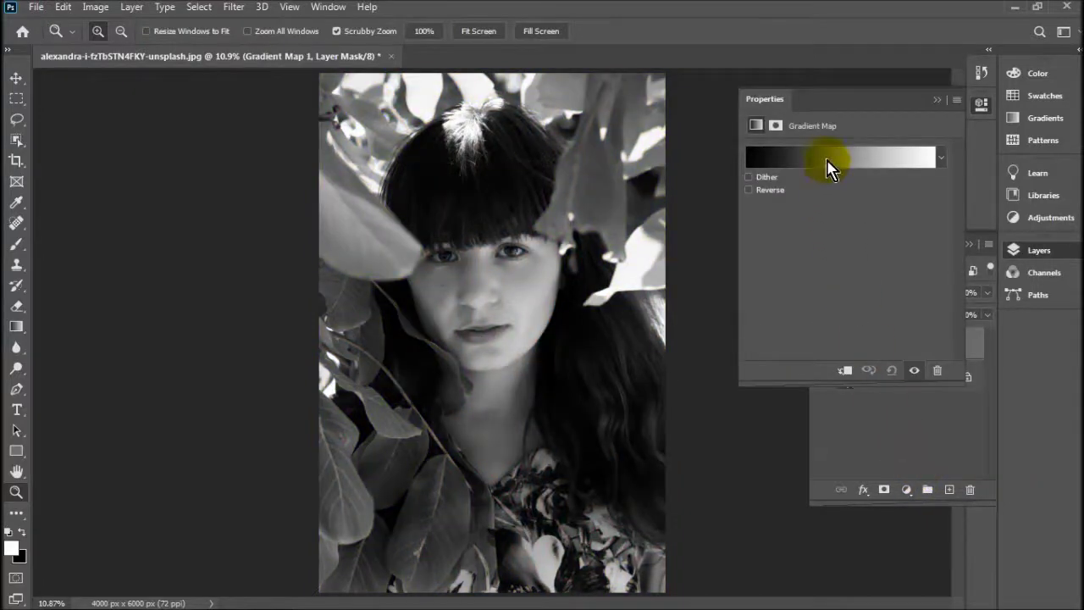
{"action": "left_click", "coordinate": [831, 166]}
{"action": "left_click", "coordinate": [1012, 110]}
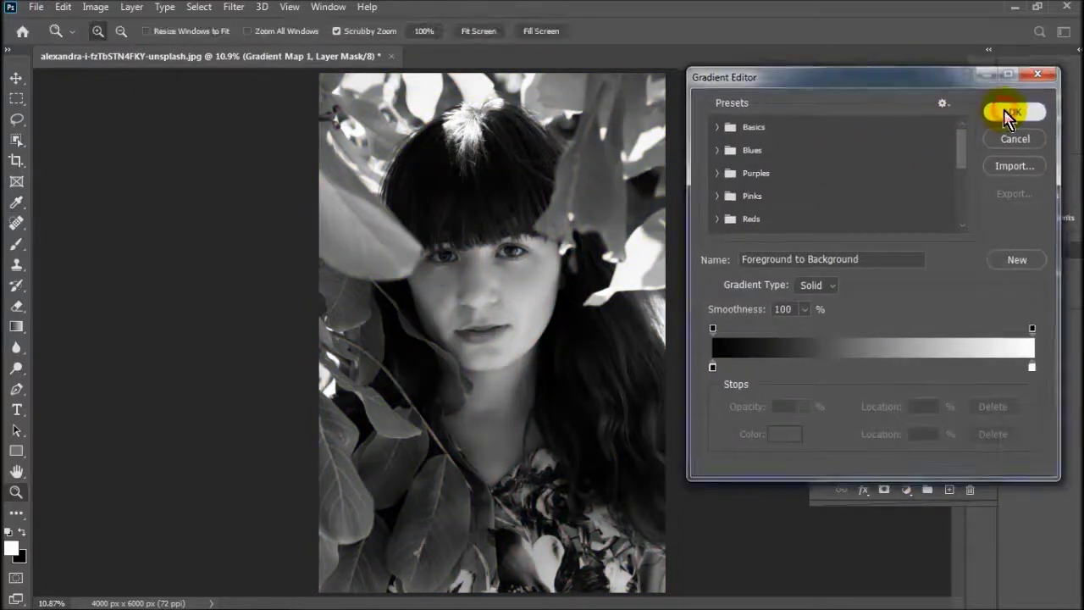
{"action": "left_click", "coordinate": [938, 102]}
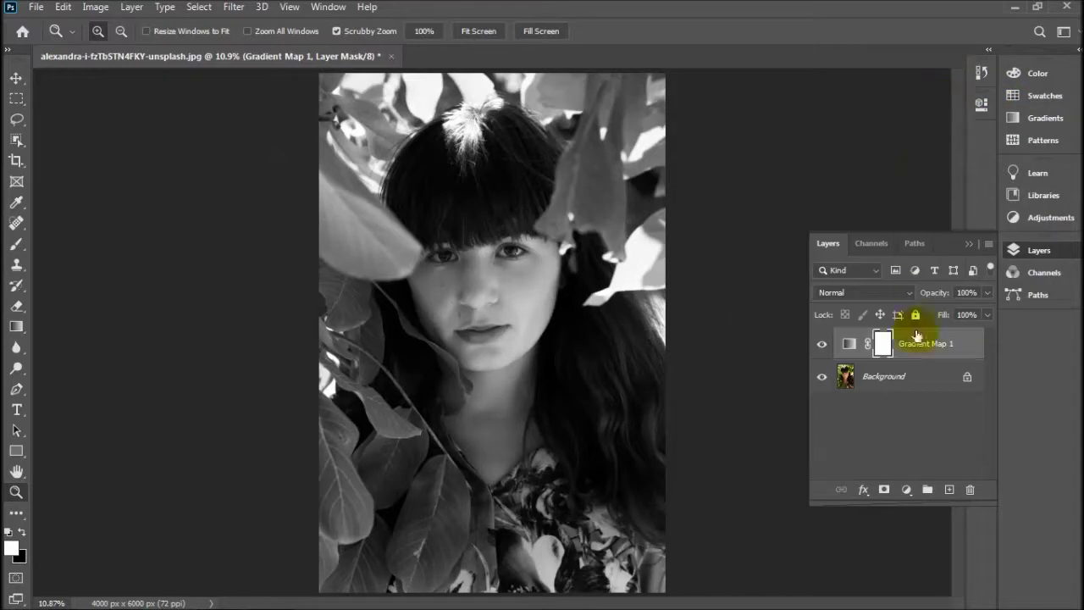
{"action": "left_click", "coordinate": [905, 492]}
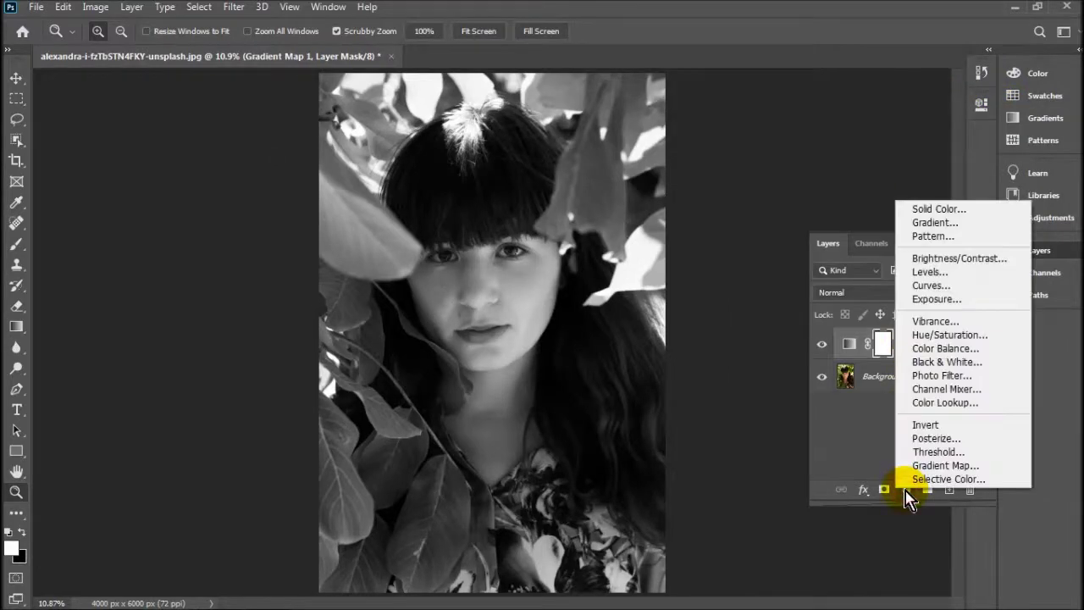
Add a second Gradient Map using the Blues preset Blue_22.
{"action": "left_click", "coordinate": [932, 466]}
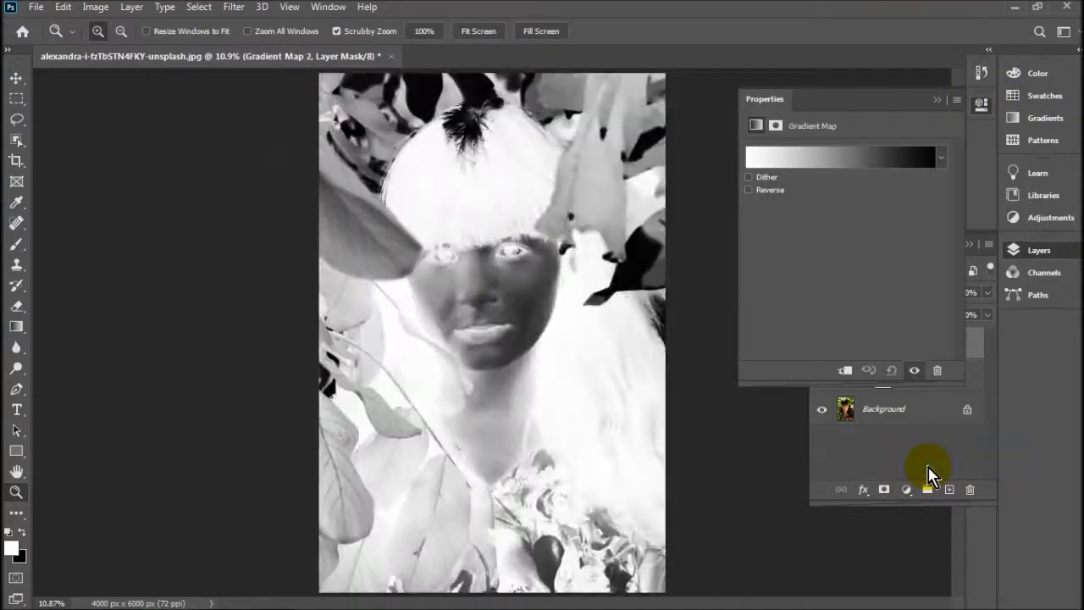
{"action": "left_click", "coordinate": [847, 169]}
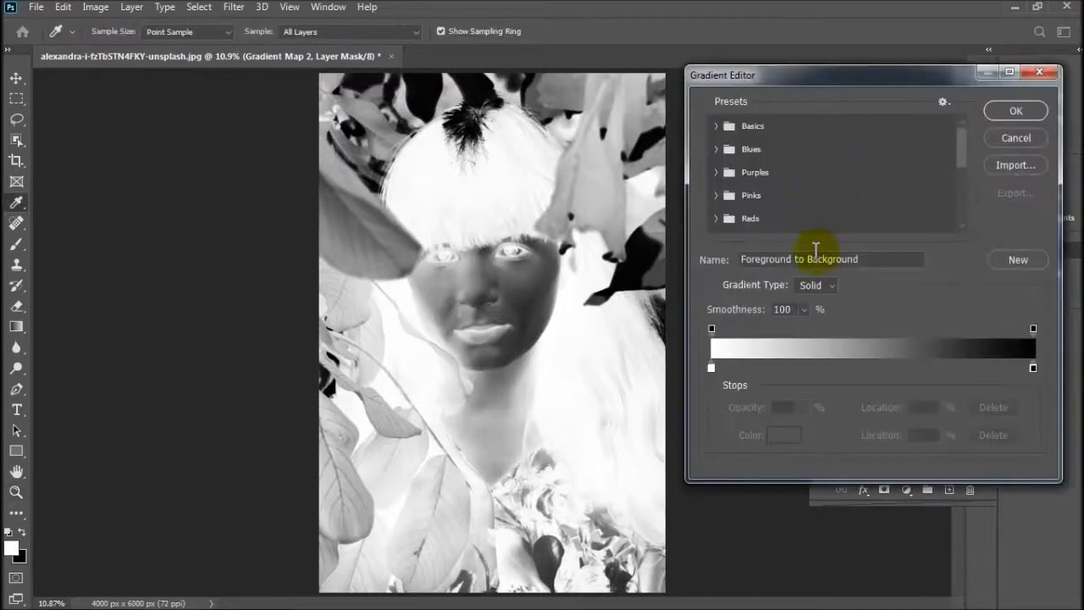
{"action": "left_click", "coordinate": [717, 149]}
{"action": "left_click", "coordinate": [764, 173]}
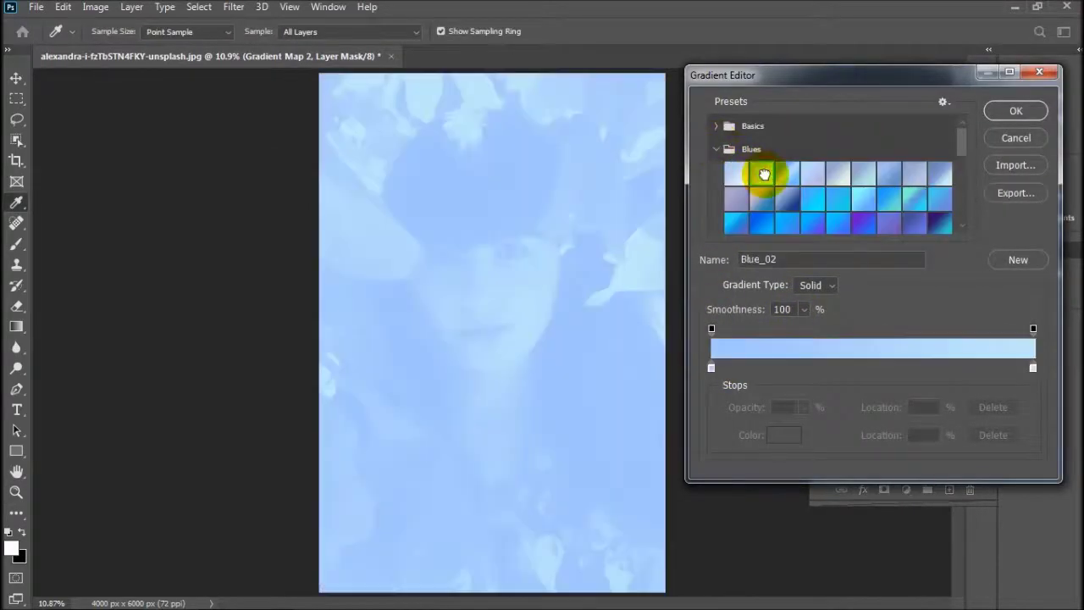
{"action": "left_click", "coordinate": [788, 200]}
{"action": "left_click", "coordinate": [839, 224]}
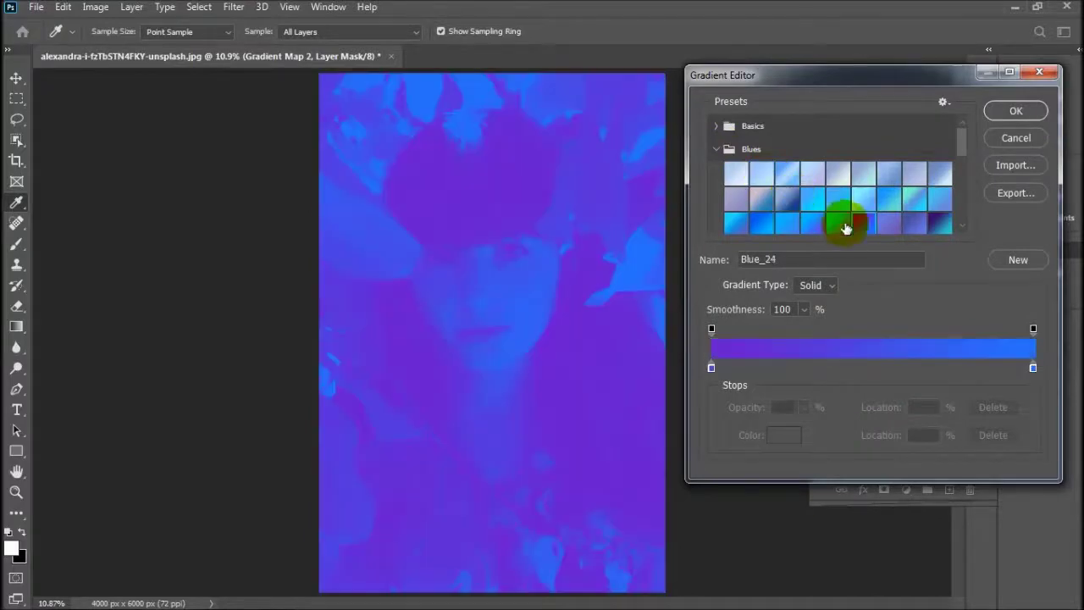
{"action": "left_click", "coordinate": [803, 223]}
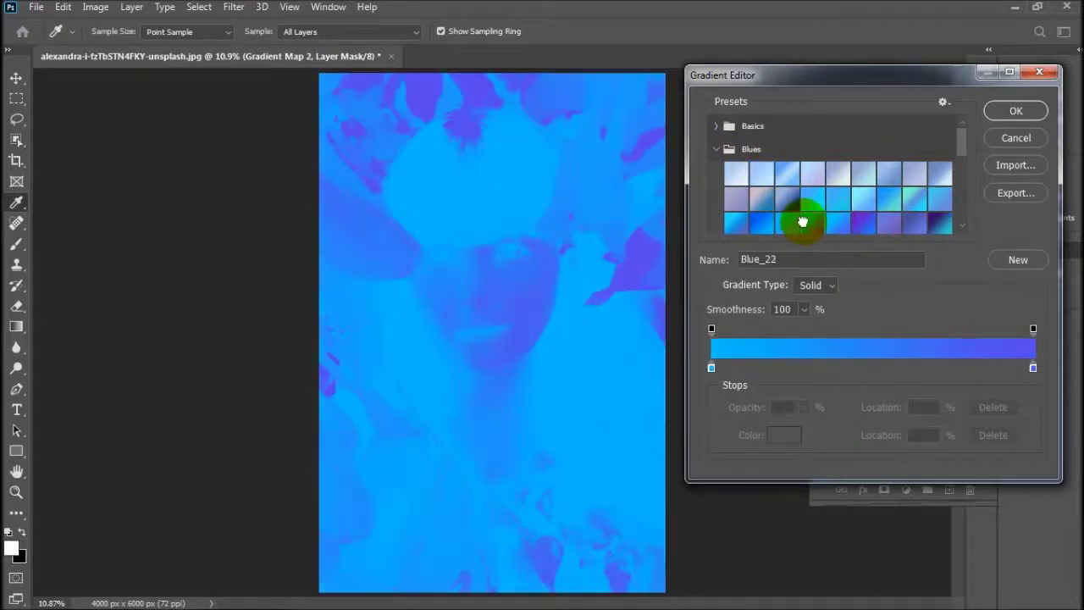
{"action": "left_click", "coordinate": [1016, 111]}
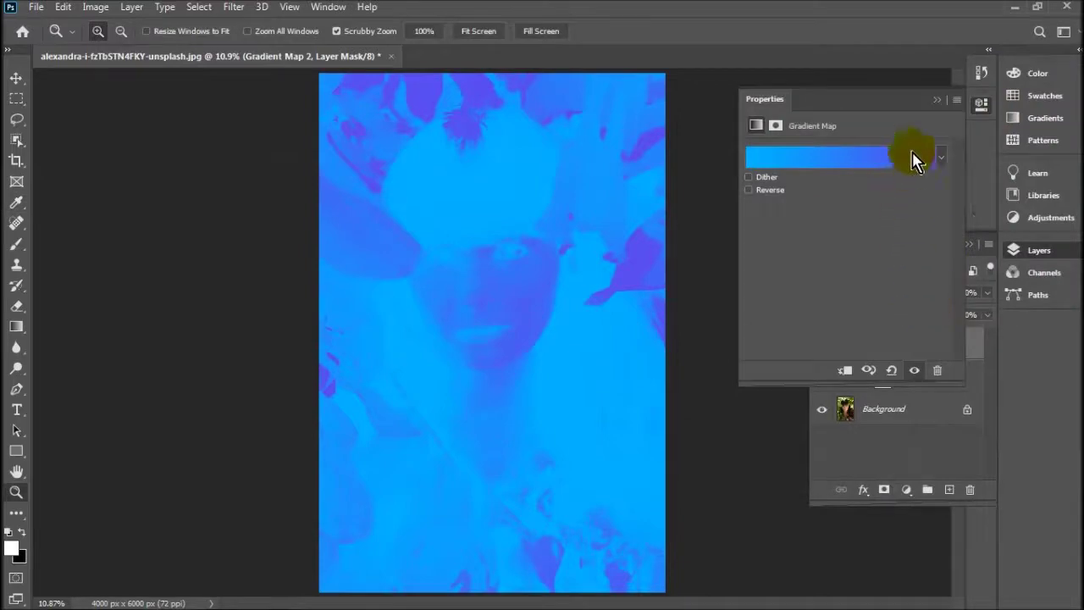
{"action": "left_click", "coordinate": [939, 100]}
{"action": "left_click", "coordinate": [901, 294]}
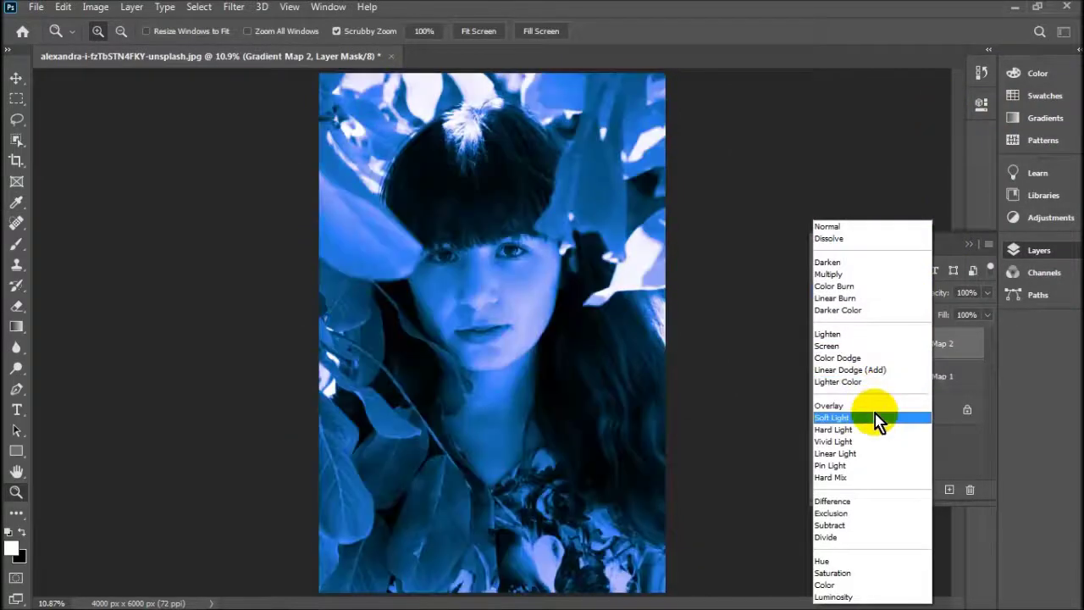
Set Gradient Map 2 to Soft Light blending at about 52% opacity.
{"action": "left_click", "coordinate": [875, 417]}
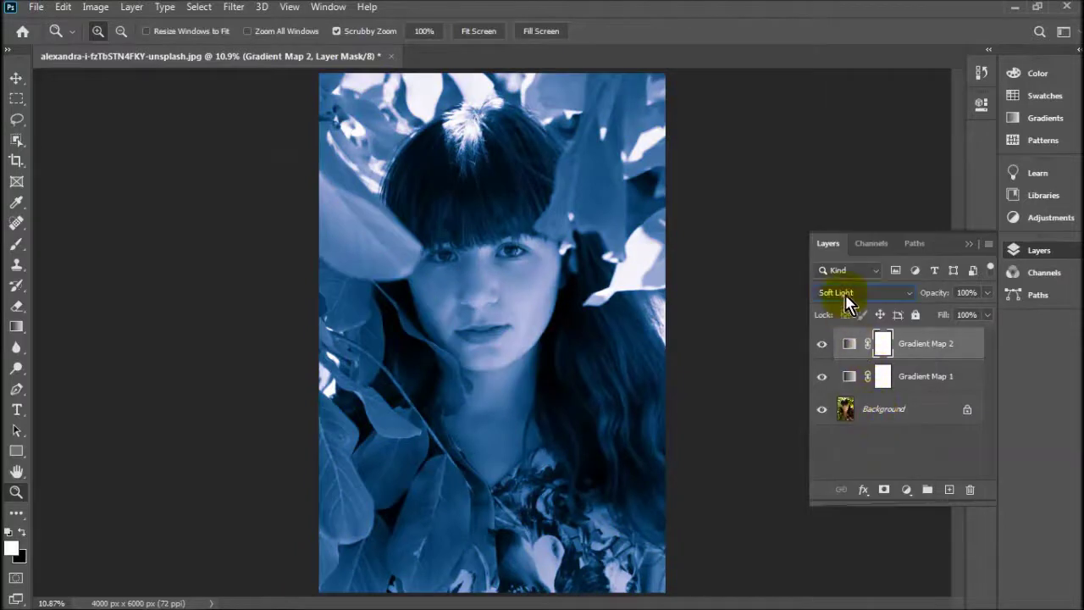
{"action": "mouse_move", "coordinate": [988, 294]}
{"action": "left_mouse_down"}
{"action": "mouse_move", "coordinate": [915, 317]}
{"action": "mouse_move", "coordinate": [951, 311]}
{"action": "left_mouse_up"}
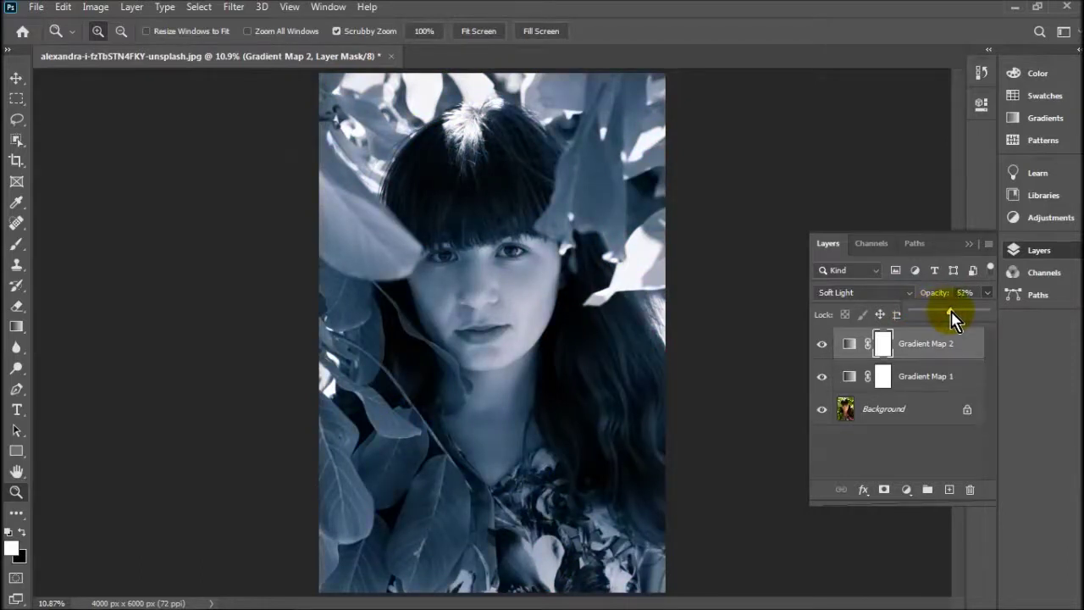
{"action": "left_click", "coordinate": [917, 378]}
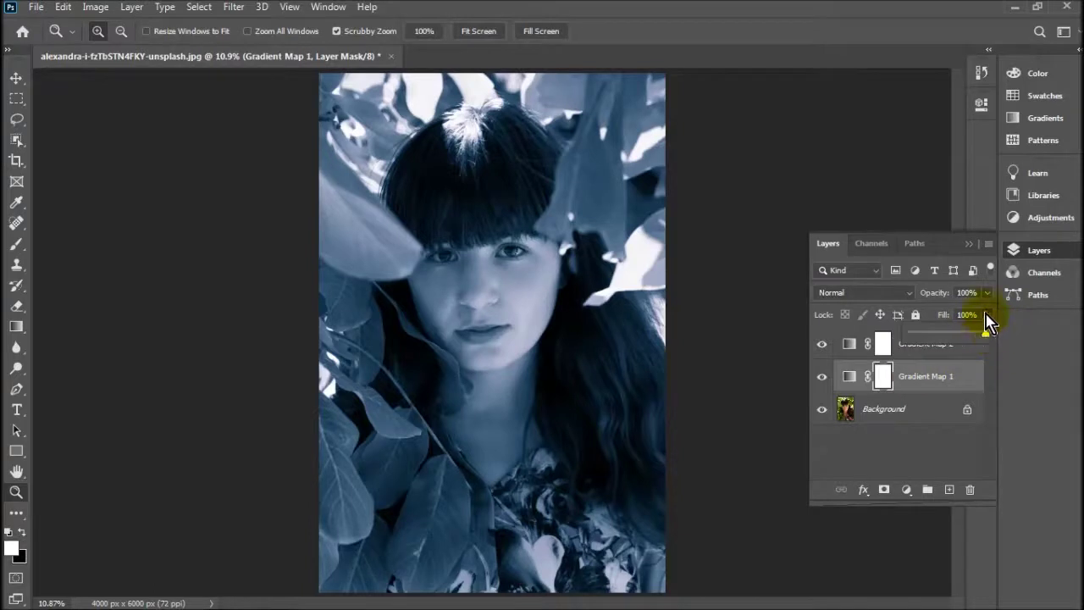
Lower Gradient Map 1 to 60% opacity and raise Gradient Map 2 to 84%.
{"action": "left_click", "coordinate": [989, 293]}
{"action": "left_click_drag", "start_coordinate": [990, 312], "coordinate": [950, 319]}
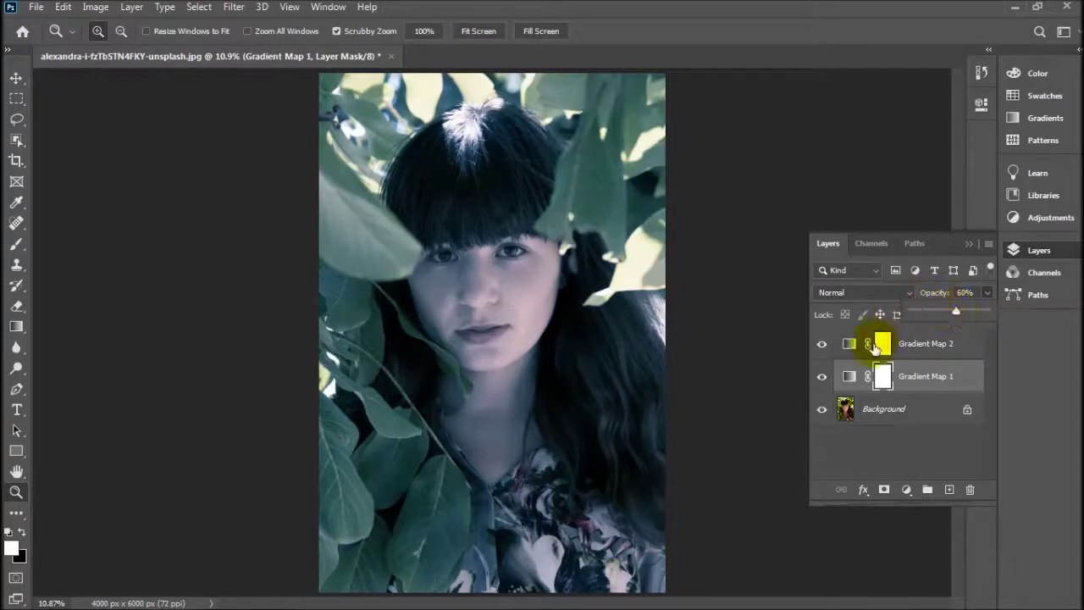
{"action": "left_click", "coordinate": [904, 350]}
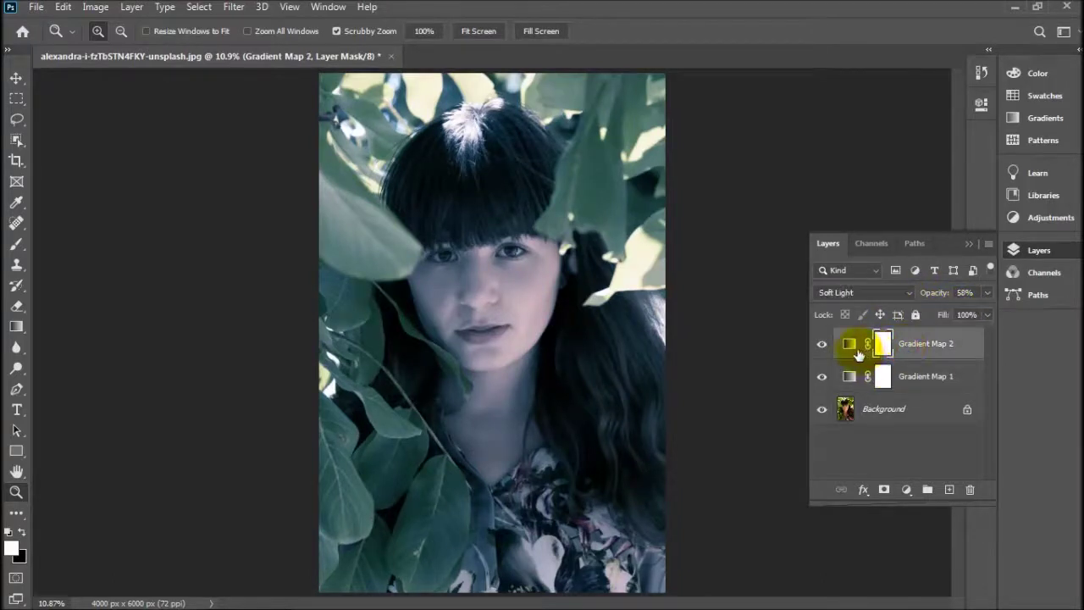
{"action": "left_click", "coordinate": [988, 293]}
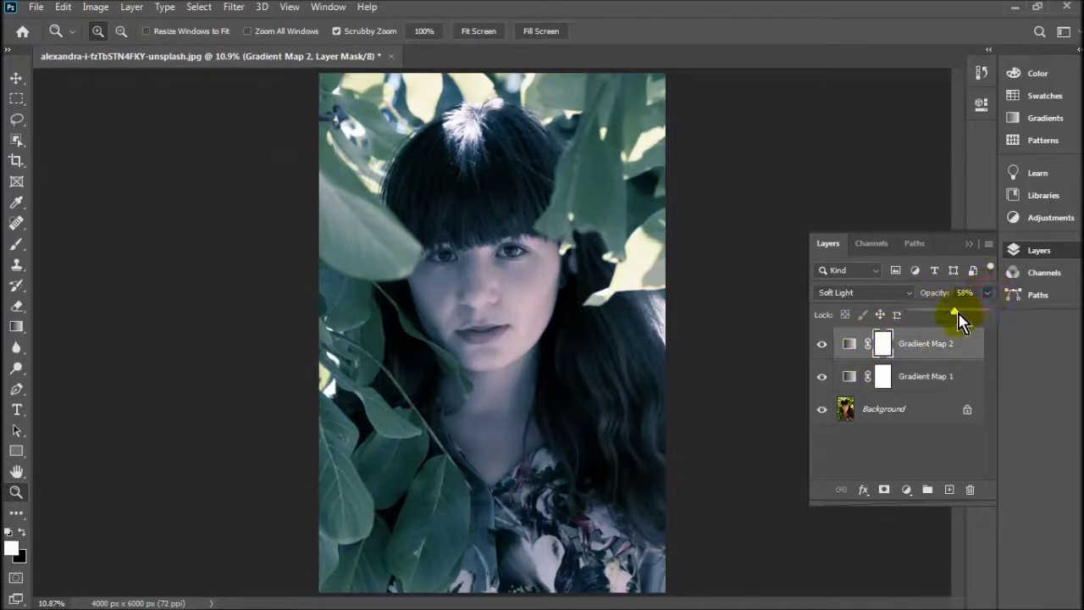
{"action": "mouse_move", "coordinate": [957, 316]}
{"action": "left_mouse_down"}
{"action": "mouse_move", "coordinate": [980, 318]}
{"action": "mouse_move", "coordinate": [964, 319]}
{"action": "left_mouse_up"}
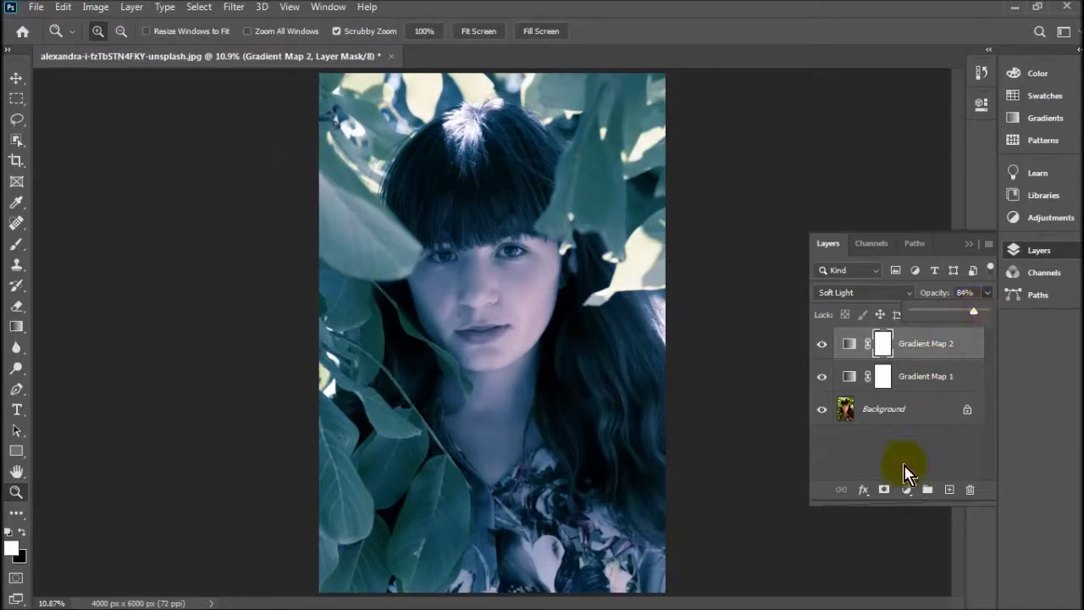
{"action": "left_click", "coordinate": [906, 490]}
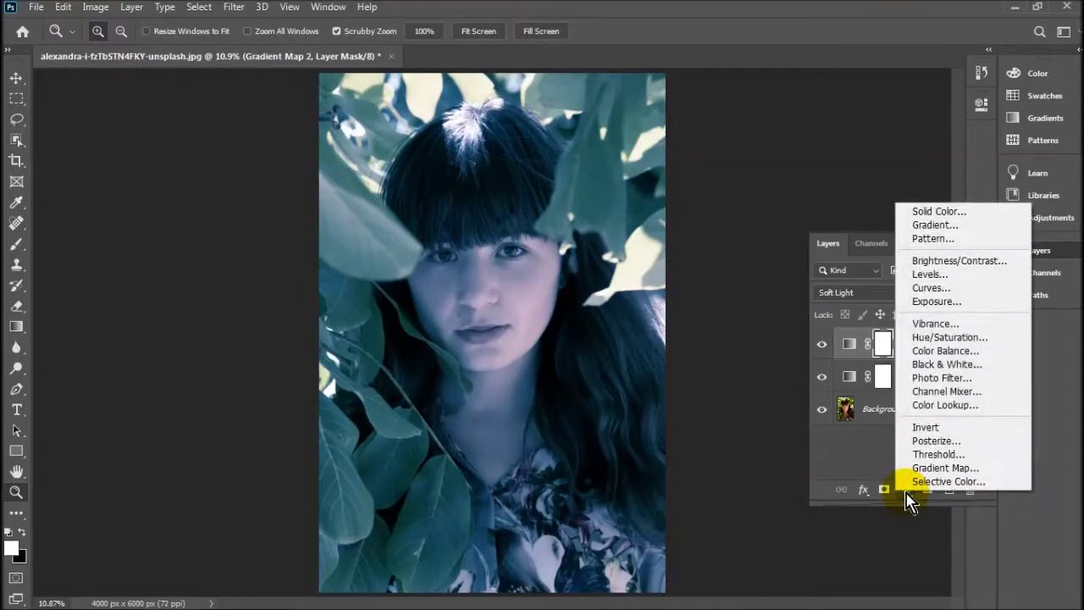
Add a trial Hue/Saturation layer and shift the hue of the Yellows.
{"action": "left_click", "coordinate": [940, 337]}
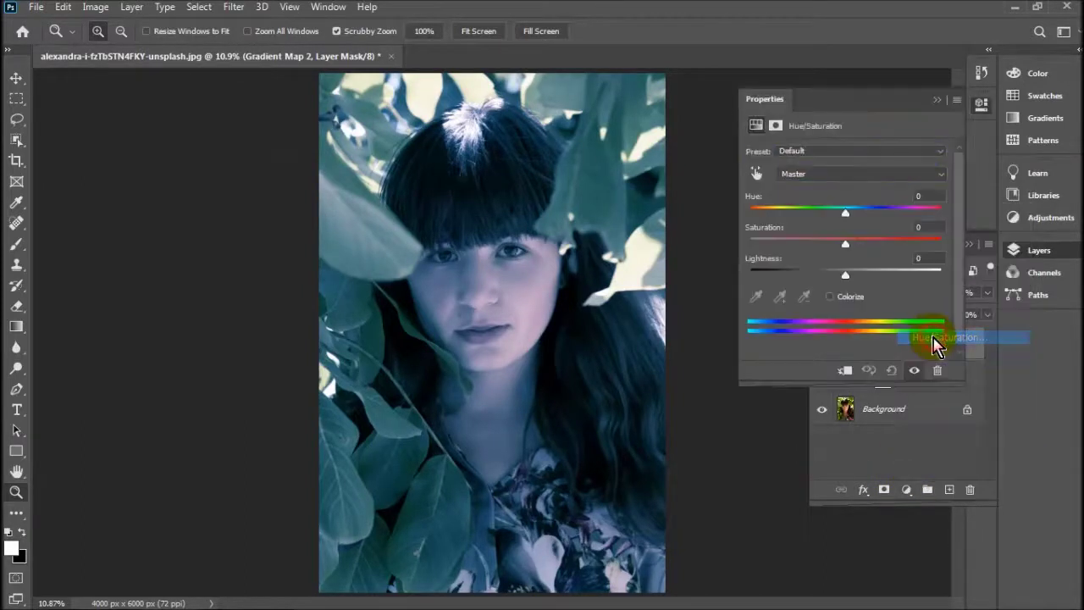
{"action": "left_click", "coordinate": [832, 175]}
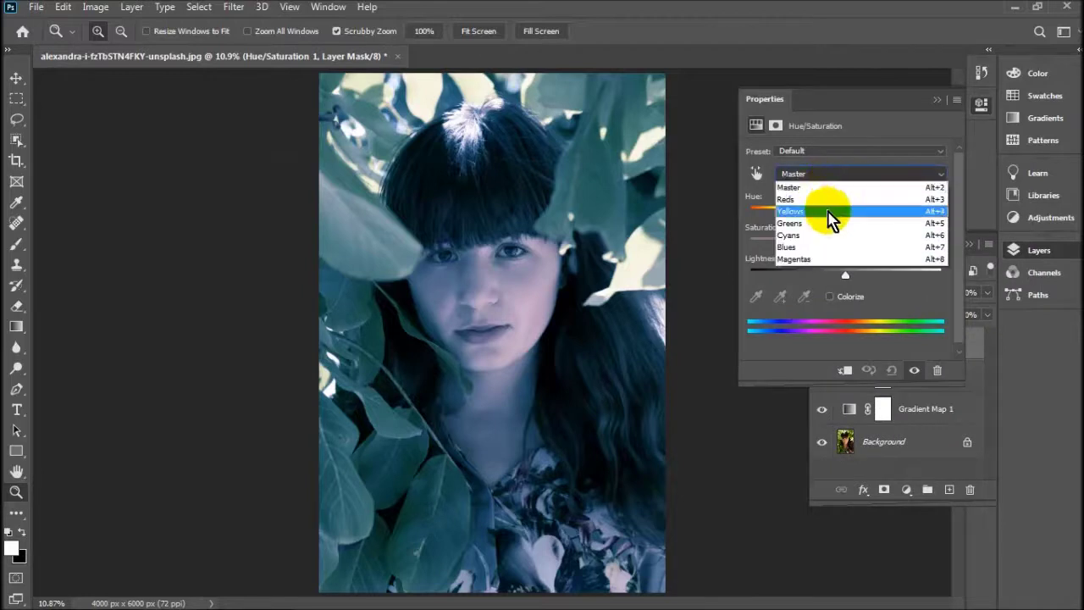
{"action": "left_click", "coordinate": [832, 212]}
{"action": "mouse_move", "coordinate": [845, 222]}
{"action": "left_mouse_down"}
{"action": "mouse_move", "coordinate": [771, 222]}
{"action": "mouse_move", "coordinate": [841, 219]}
{"action": "left_mouse_up"}
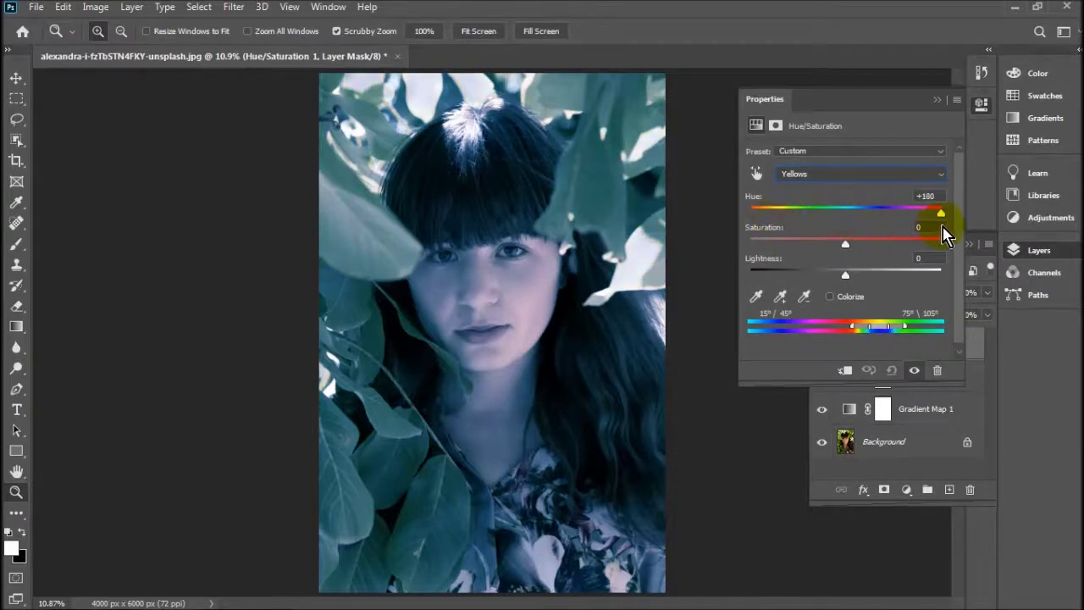
{"action": "mouse_move", "coordinate": [842, 218]}
{"action": "left_mouse_down"}
{"action": "mouse_move", "coordinate": [969, 222]}
{"action": "mouse_move", "coordinate": [946, 213]}
{"action": "mouse_move", "coordinate": [830, 239]}
{"action": "mouse_move", "coordinate": [849, 241]}
{"action": "left_mouse_up"}
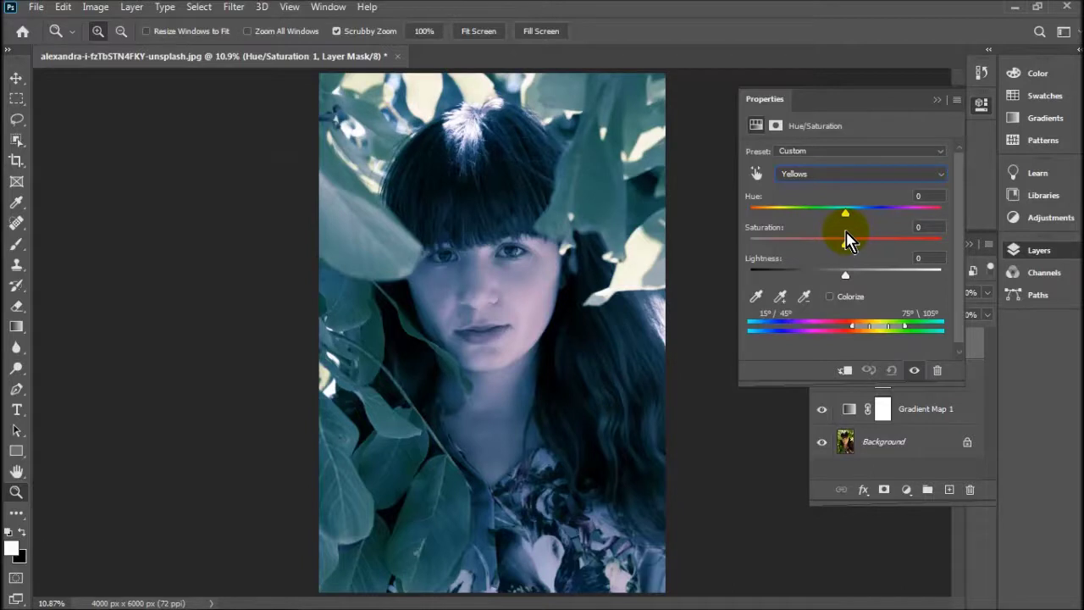
Delete the Hue/Saturation 1 layer by dragging it to the trash.
{"action": "left_click", "coordinate": [937, 100]}
{"action": "left_click_drag", "start_coordinate": [856, 345], "coordinate": [970, 490]}
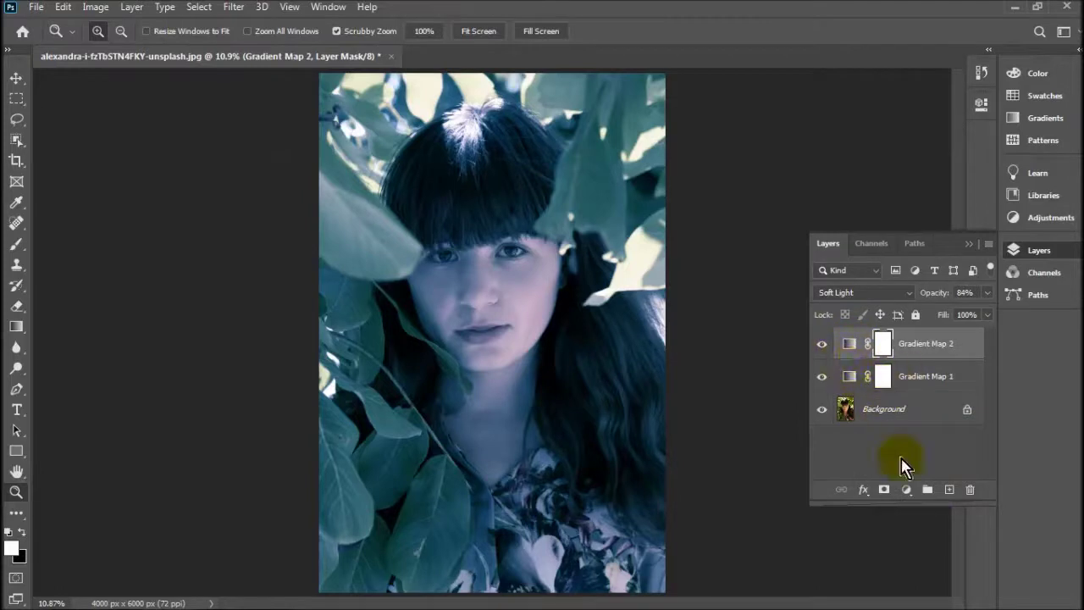
{"action": "left_click", "coordinate": [907, 489]}
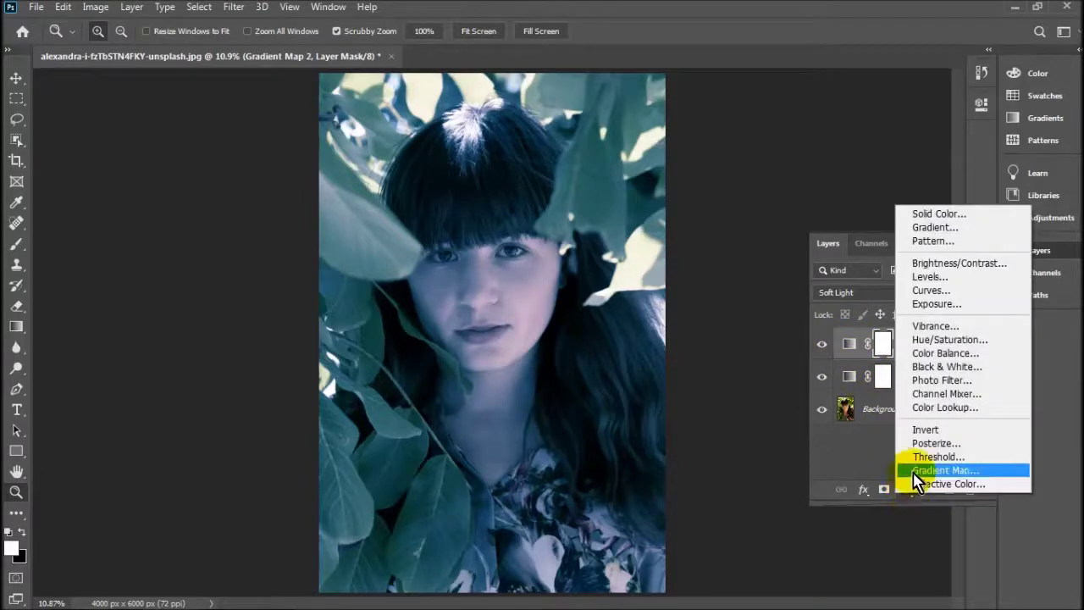
Add a Brightness/Contrast layer with brightness -32 and contrast 91.
{"action": "left_click", "coordinate": [936, 264]}
{"action": "mouse_move", "coordinate": [847, 201]}
{"action": "left_mouse_down"}
{"action": "mouse_move", "coordinate": [861, 203]}
{"action": "mouse_move", "coordinate": [824, 198]}
{"action": "mouse_move", "coordinate": [866, 227]}
{"action": "mouse_move", "coordinate": [927, 224]}
{"action": "left_mouse_up"}
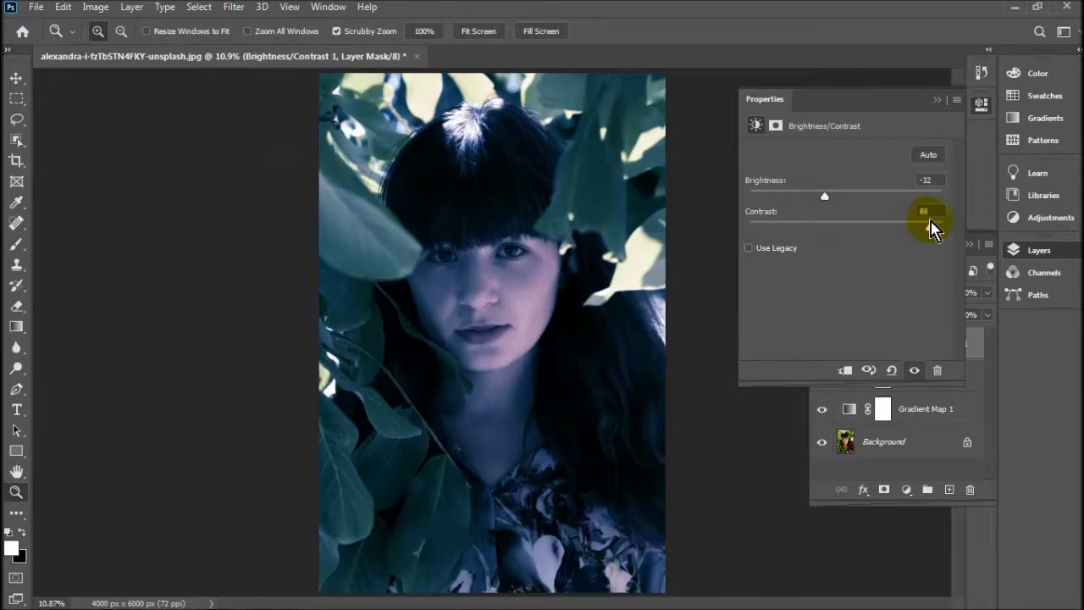
{"action": "left_click", "coordinate": [937, 99]}
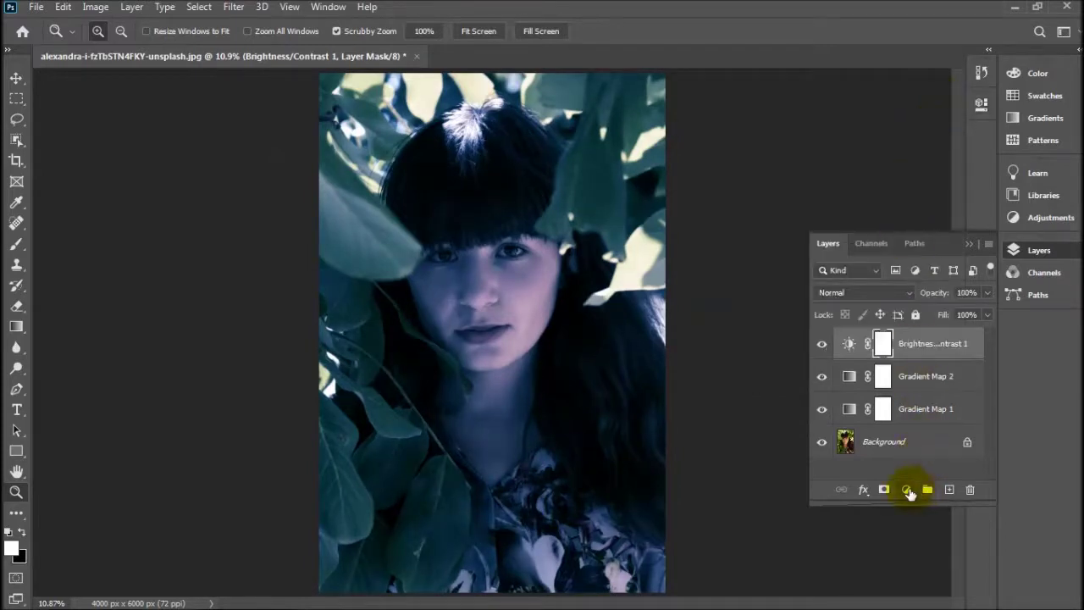
Add a Hue/Saturation layer on top with hue -13 and saturation +2.
{"action": "left_click", "coordinate": [907, 490]}
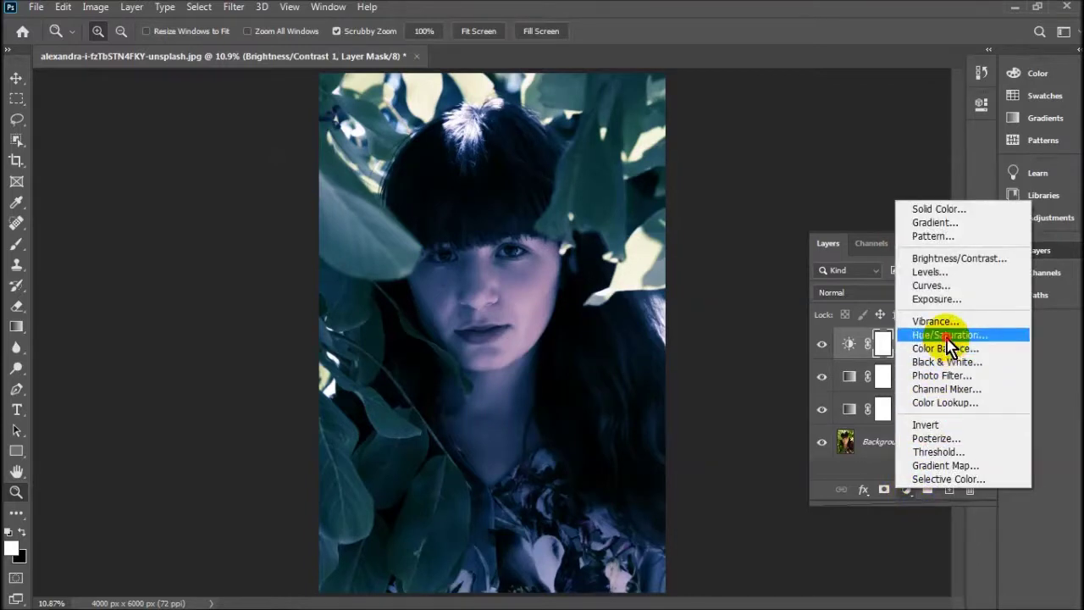
{"action": "left_click", "coordinate": [949, 336]}
{"action": "left_click_drag", "start_coordinate": [848, 219], "coordinate": [842, 218]}
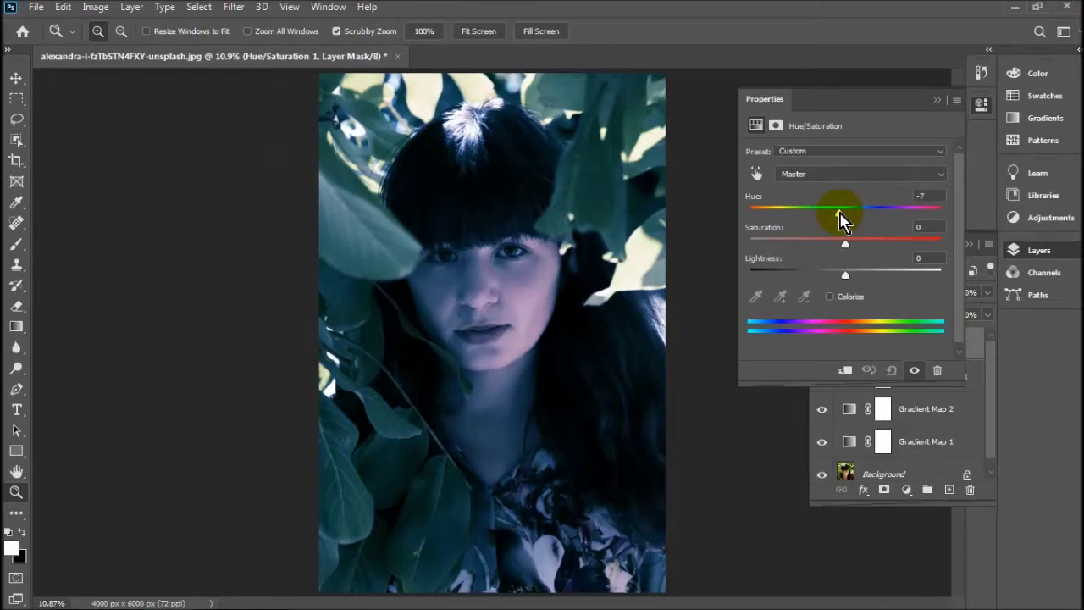
{"action": "mouse_move", "coordinate": [845, 246]}
{"action": "left_mouse_down"}
{"action": "mouse_move", "coordinate": [864, 247]}
{"action": "mouse_move", "coordinate": [846, 244]}
{"action": "left_mouse_up"}
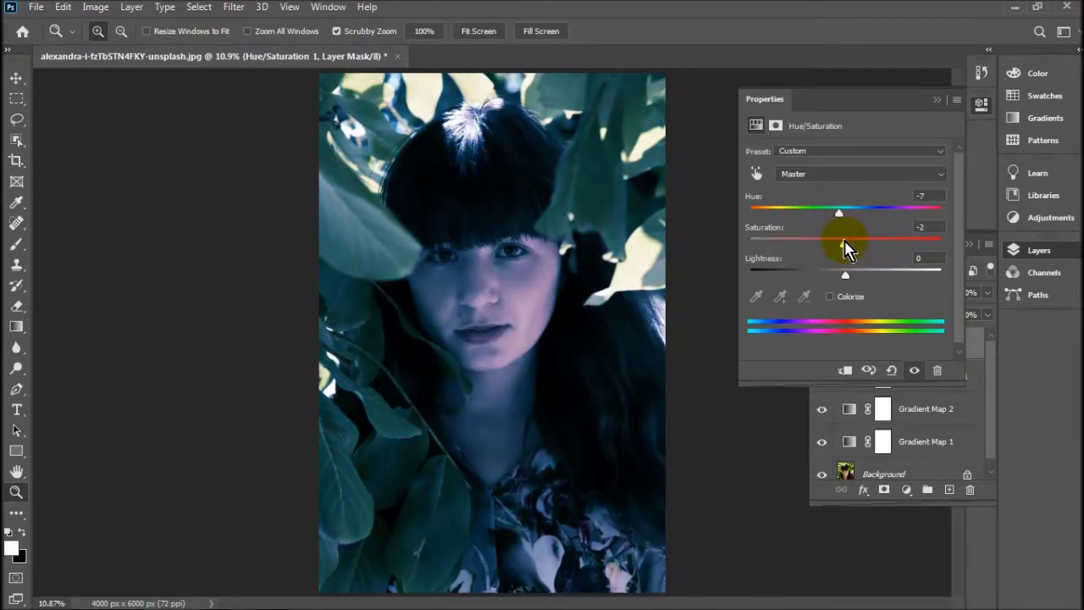
{"action": "mouse_move", "coordinate": [839, 212]}
{"action": "left_mouse_down"}
{"action": "mouse_move", "coordinate": [854, 214]}
{"action": "mouse_move", "coordinate": [842, 222]}
{"action": "left_mouse_up"}
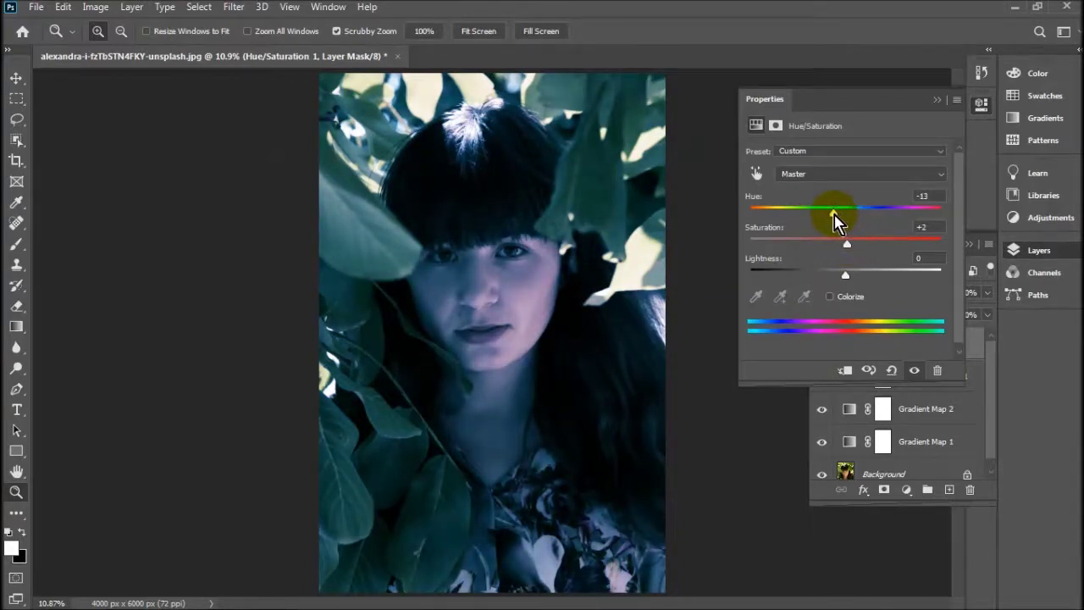
{"action": "left_click", "coordinate": [937, 100]}
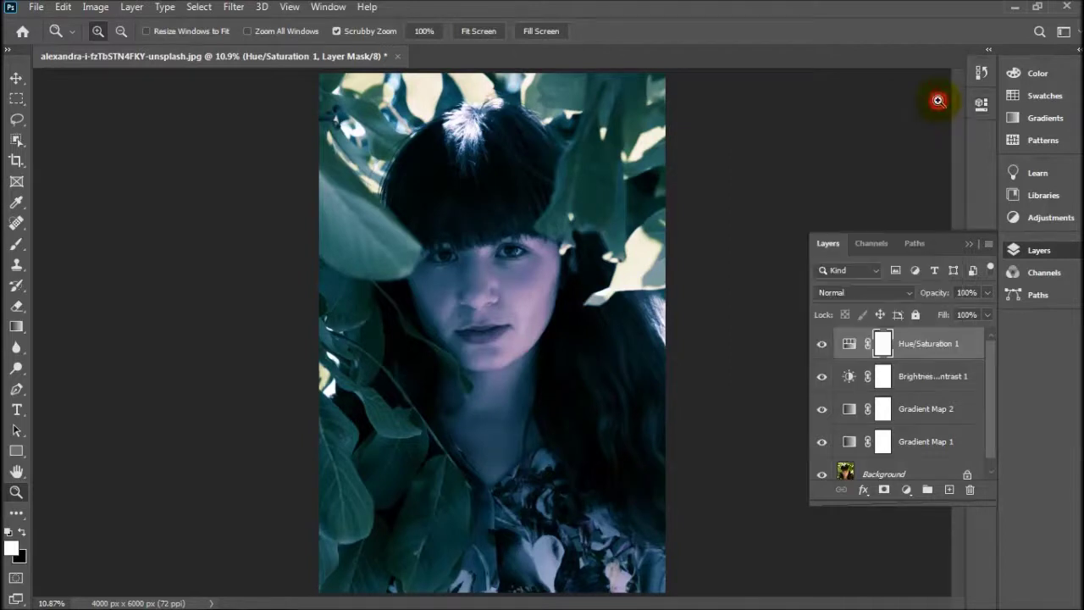
Add a black-to-transparent Gradient Fill layer with its default settings.
{"action": "left_click", "coordinate": [865, 490]}
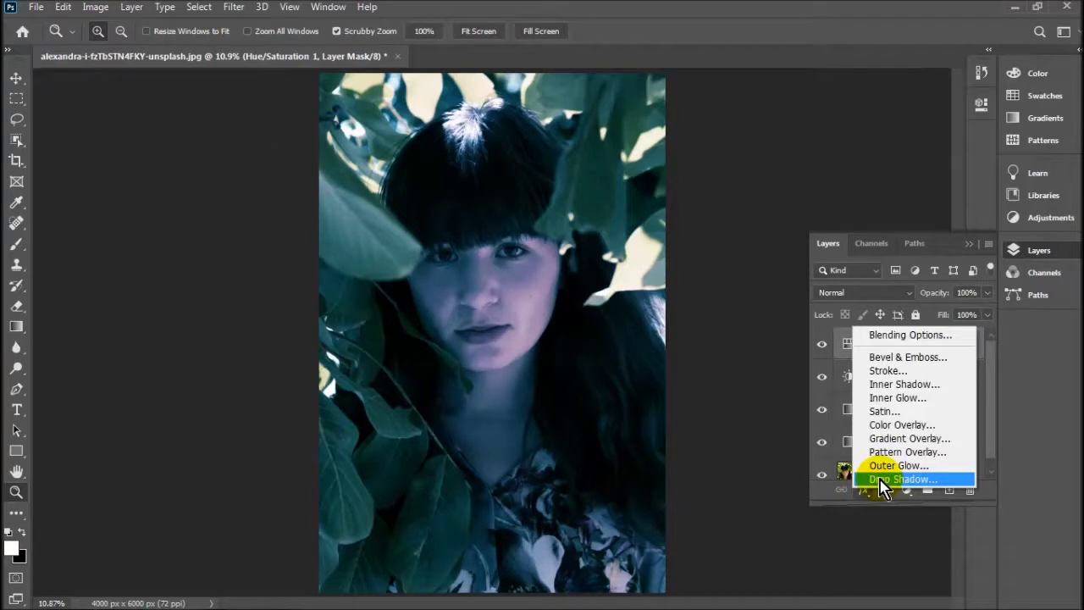
{"action": "left_click", "coordinate": [872, 520]}
{"action": "left_click", "coordinate": [906, 491]}
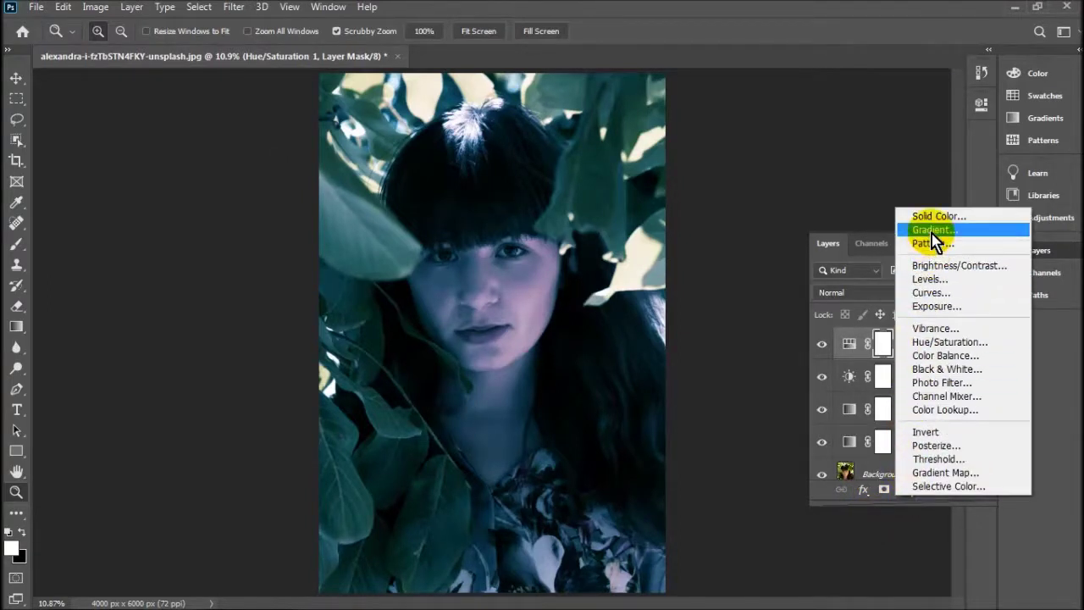
{"action": "left_click", "coordinate": [932, 231]}
{"action": "mouse_move", "coordinate": [566, 117]}
{"action": "left_mouse_down"}
{"action": "mouse_move", "coordinate": [873, 115]}
{"action": "mouse_move", "coordinate": [876, 100]}
{"action": "left_mouse_up"}
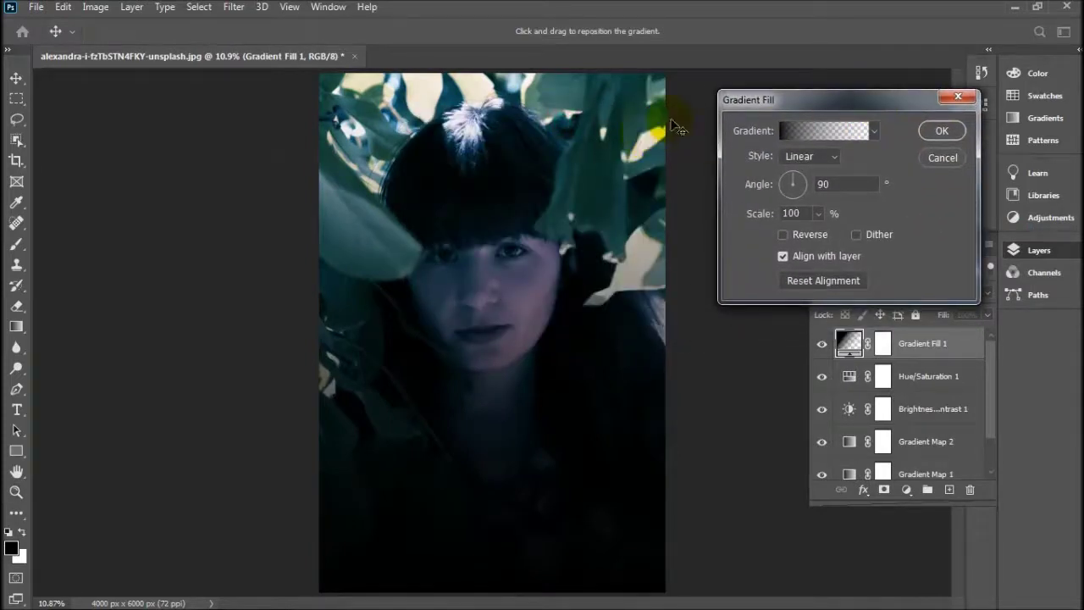
{"action": "key", "text": "z"}
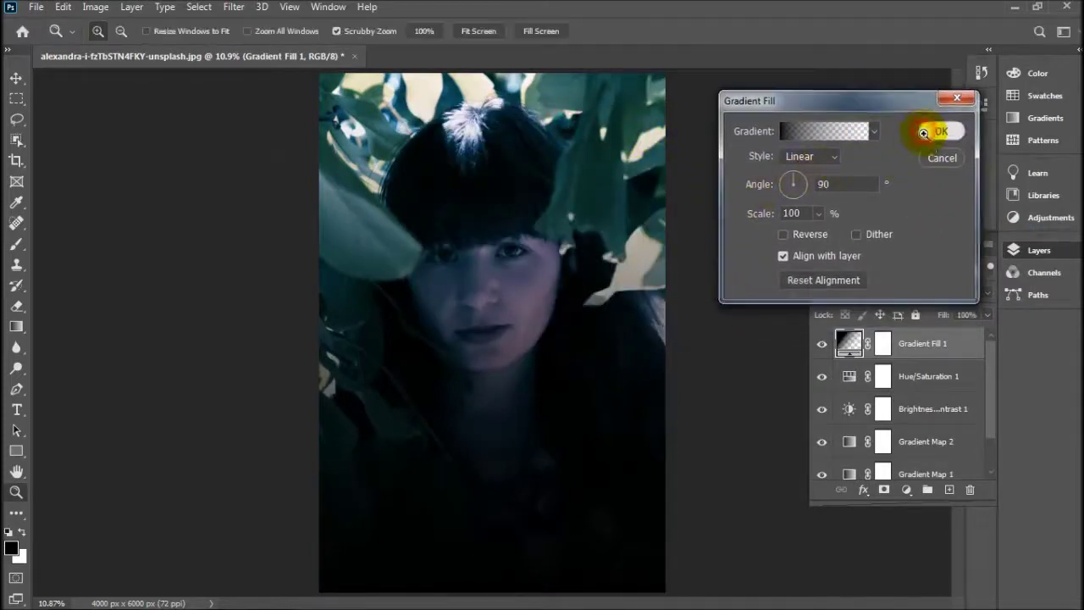
{"action": "left_click", "coordinate": [925, 137]}
Blend the Gradient Fill layer in Soft Light mode.
{"action": "left_click", "coordinate": [911, 301]}
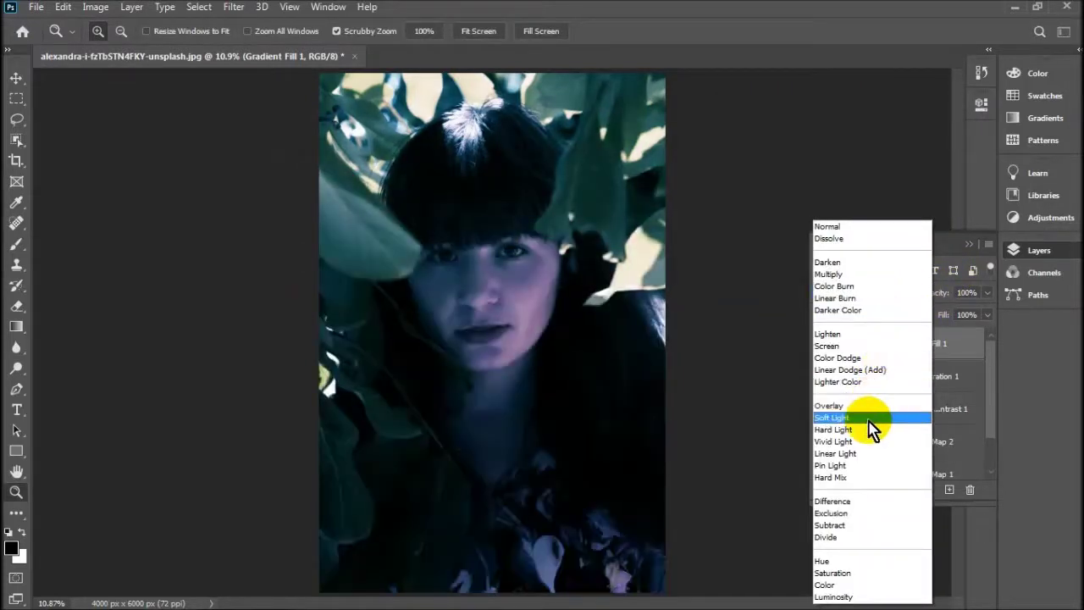
{"action": "left_click", "coordinate": [870, 423]}
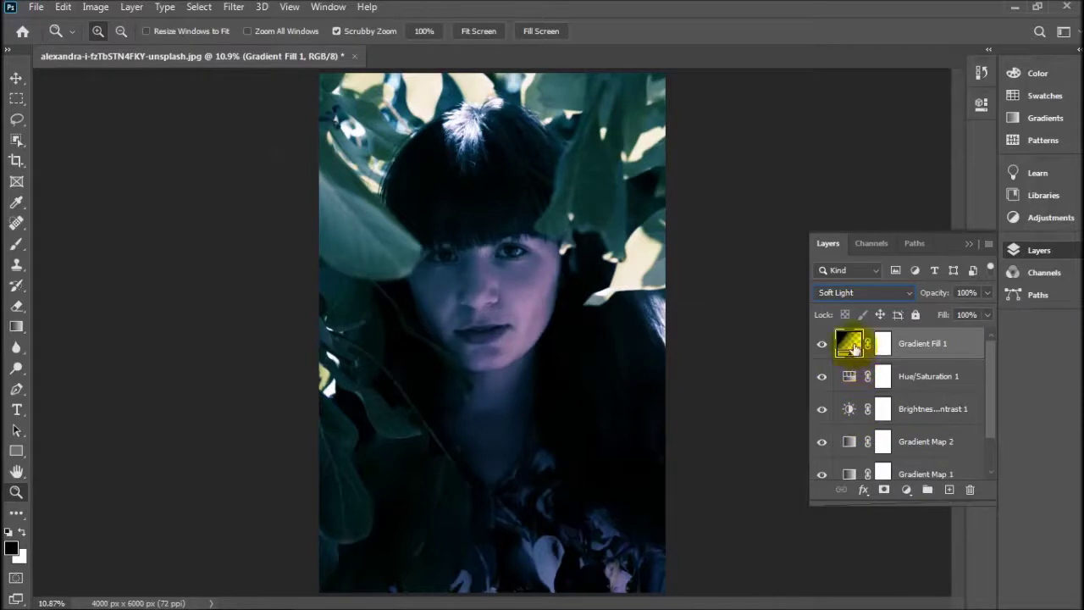
{"action": "double_click", "coordinate": [851, 345]}
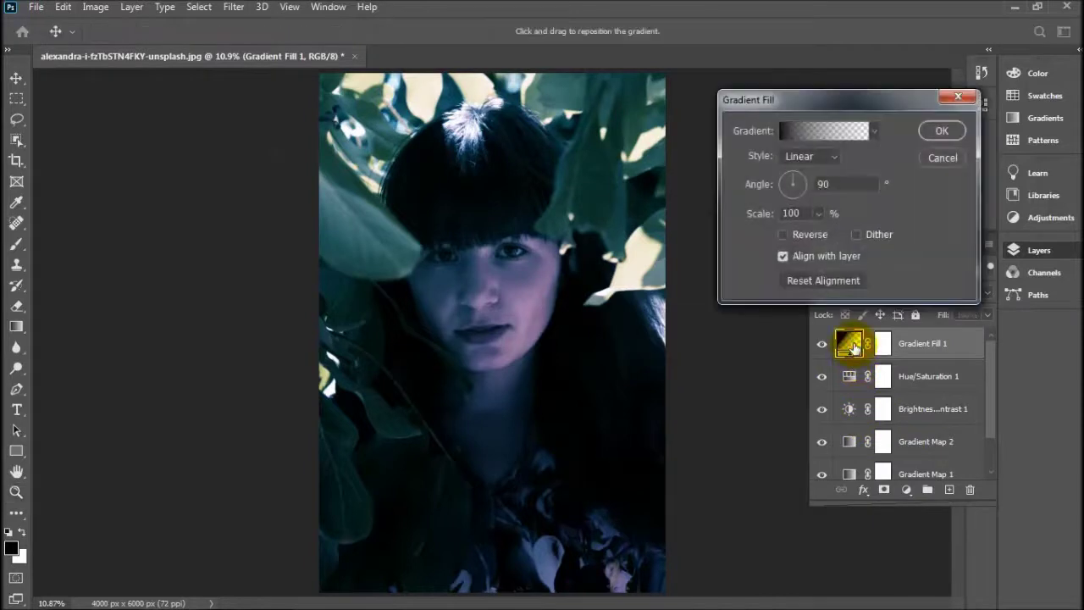
Make the gradient fill radial and reversed at 199% scale for an edge vignette.
{"action": "left_click", "coordinate": [817, 217]}
{"action": "left_click_drag", "start_coordinate": [814, 235], "coordinate": [856, 238]}
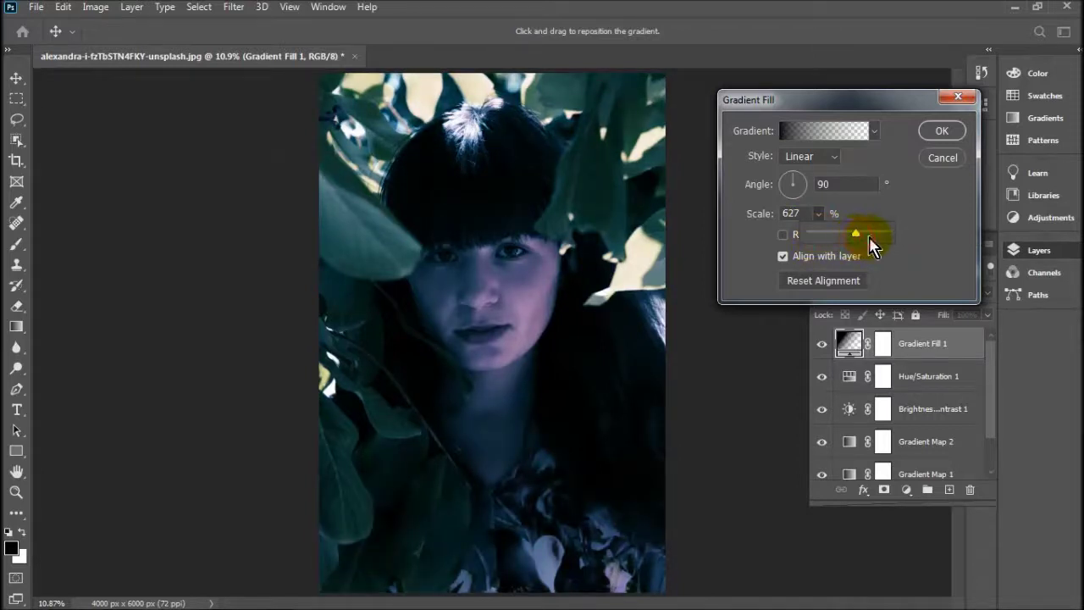
{"action": "left_click", "coordinate": [834, 159]}
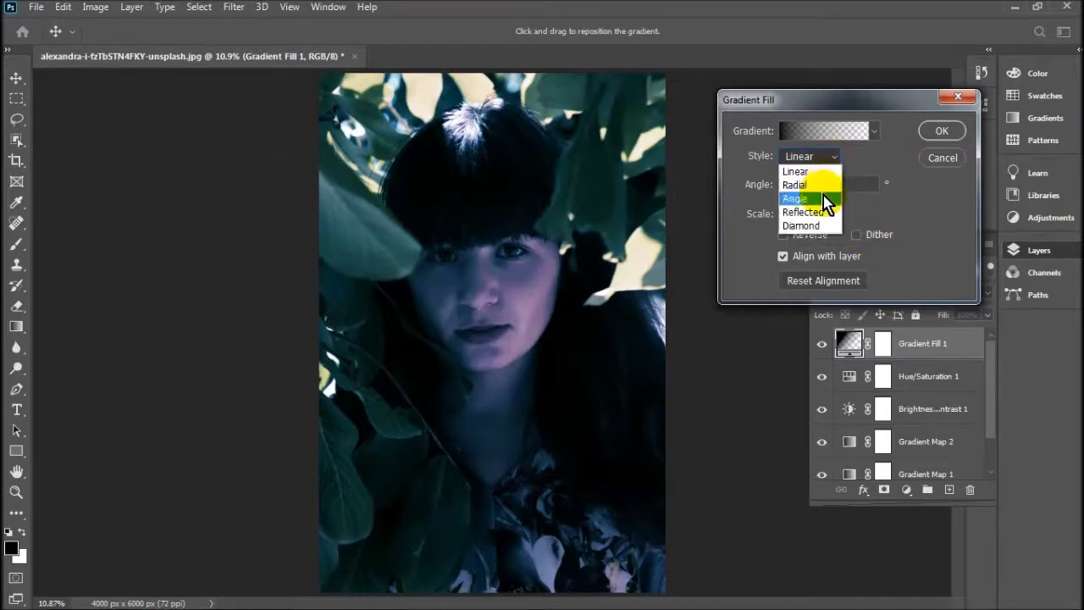
{"action": "left_click", "coordinate": [818, 185]}
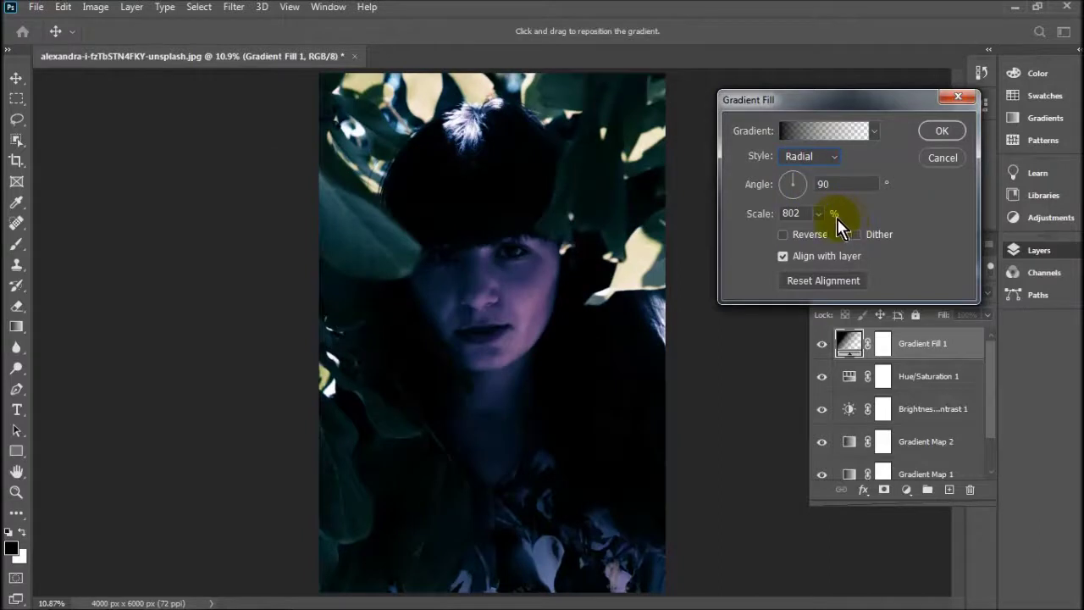
{"action": "left_click_drag", "start_coordinate": [819, 214], "coordinate": [768, 237]}
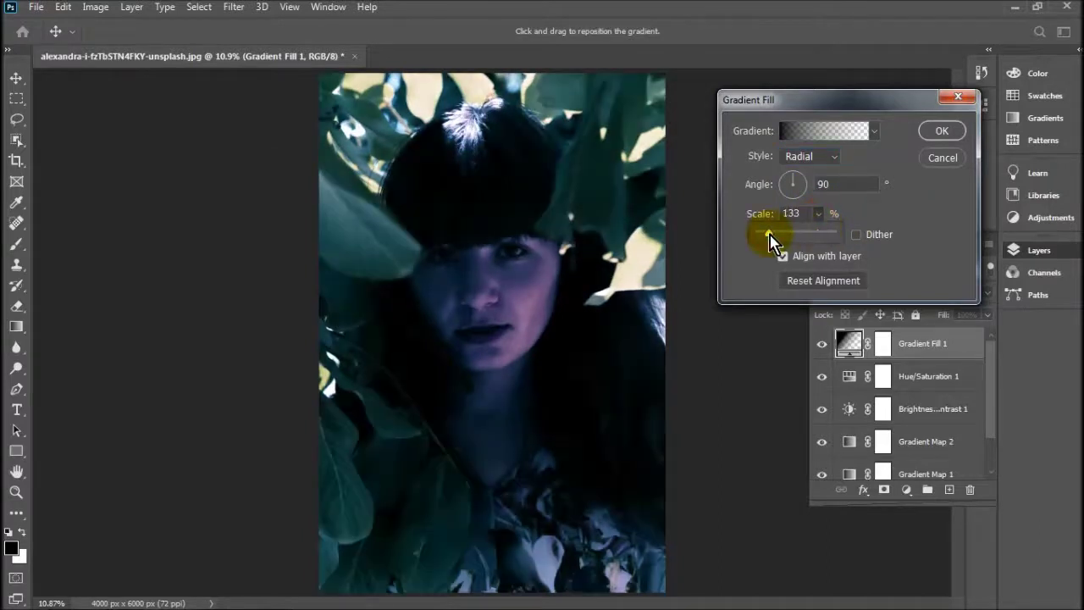
{"action": "left_click", "coordinate": [854, 217]}
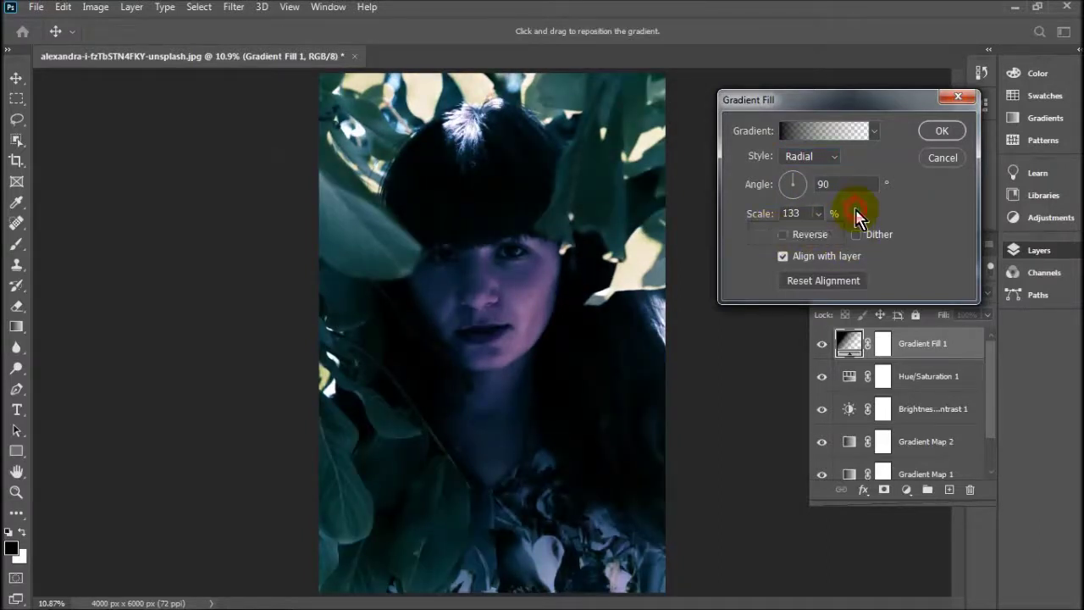
{"action": "left_click", "coordinate": [805, 236]}
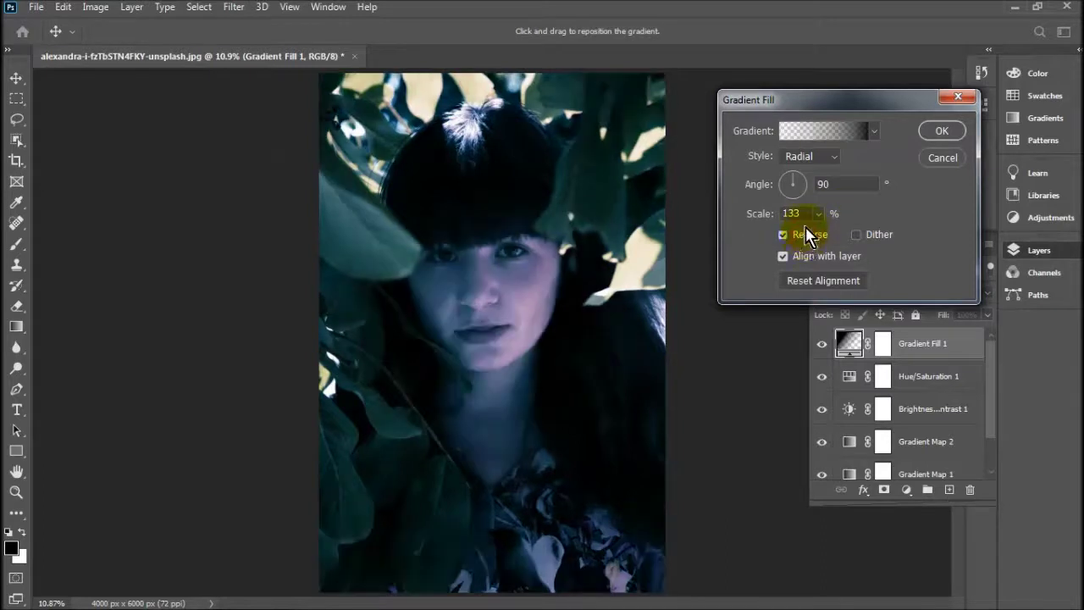
{"action": "left_click", "coordinate": [818, 213]}
{"action": "left_click_drag", "start_coordinate": [819, 233], "coordinate": [873, 239]}
{"action": "left_click_drag", "start_coordinate": [872, 242], "coordinate": [824, 243]}
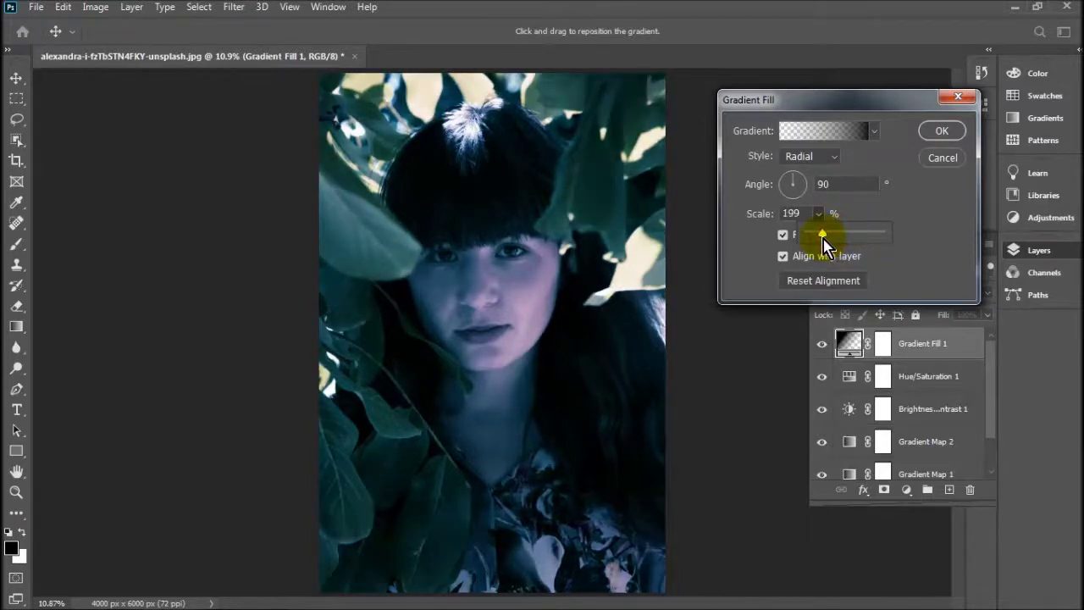
{"action": "left_click", "coordinate": [942, 132]}
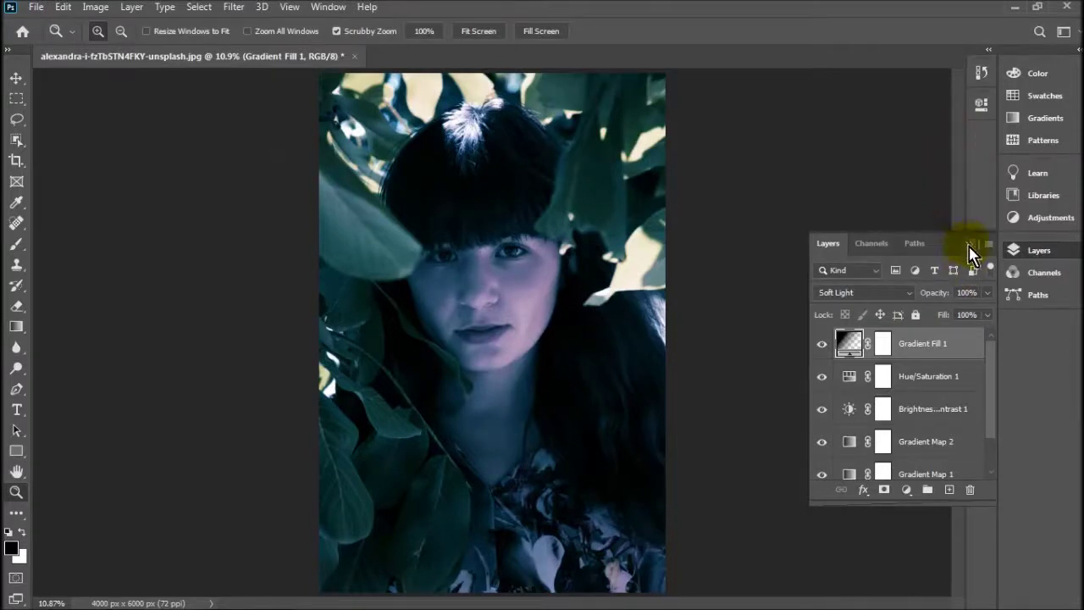
Collapse the Layers panel to show only the graded portrait.
{"action": "left_click", "coordinate": [970, 246]}
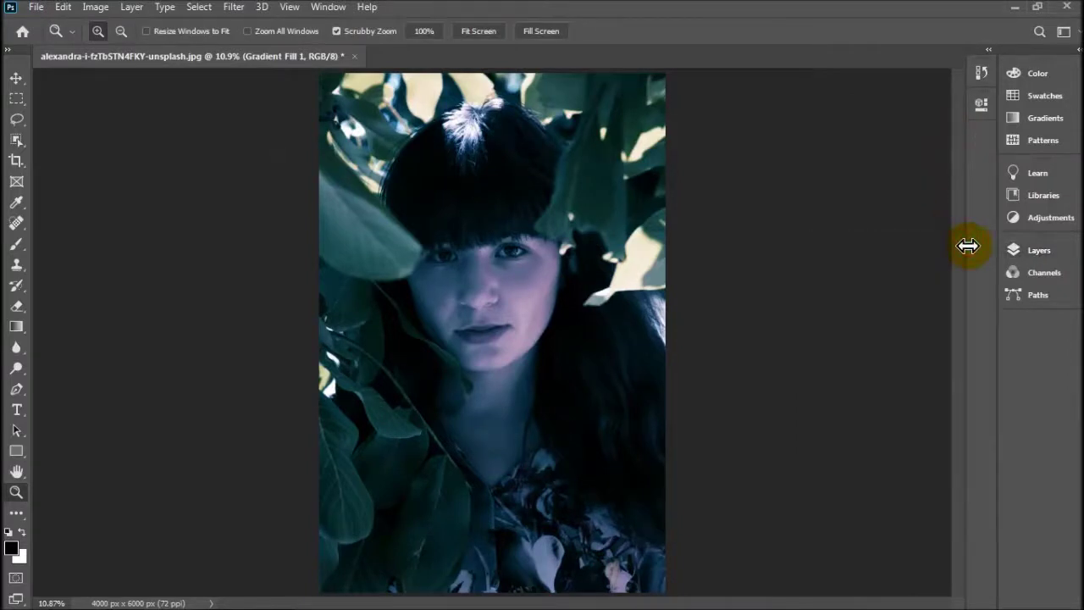